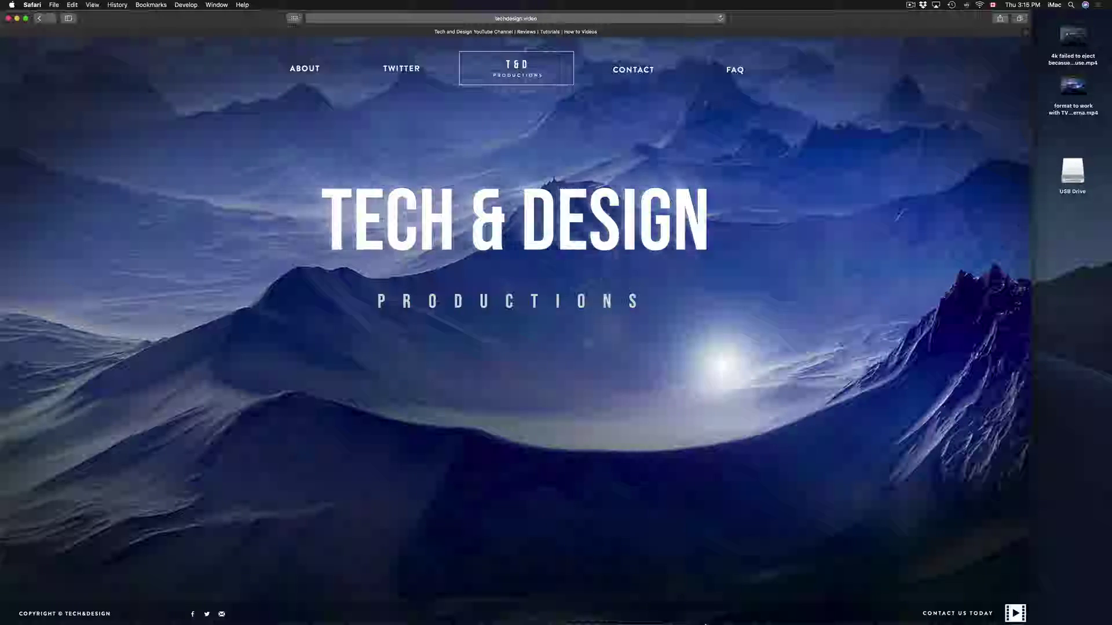
Step: Search the Mac for "disk u" and launch Disk Utility
mouse_move(718, 622)
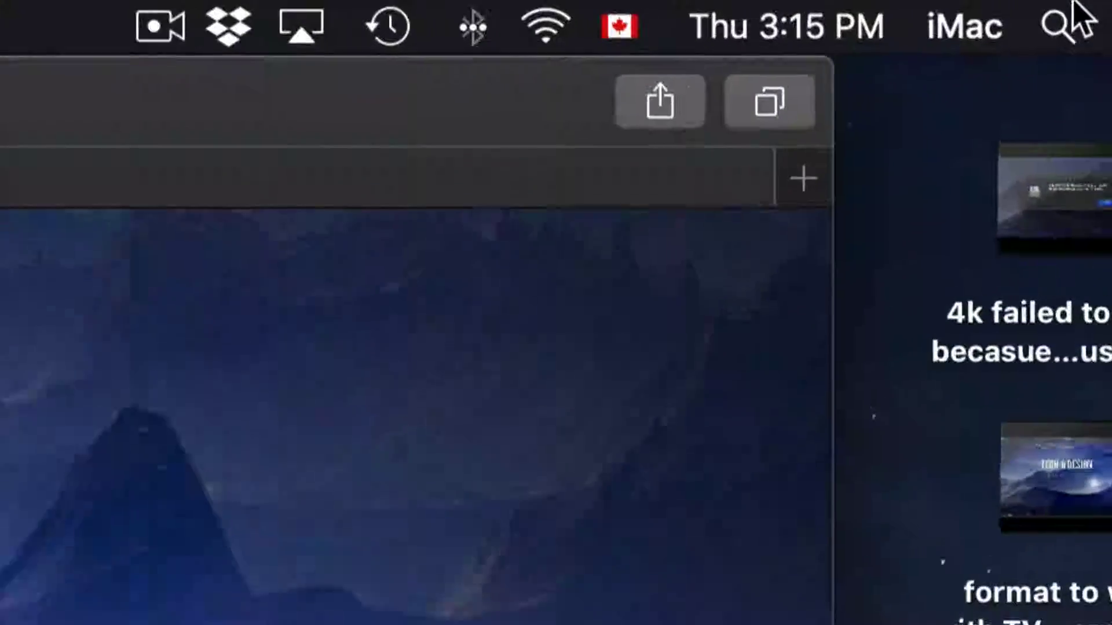
click(1063, 26)
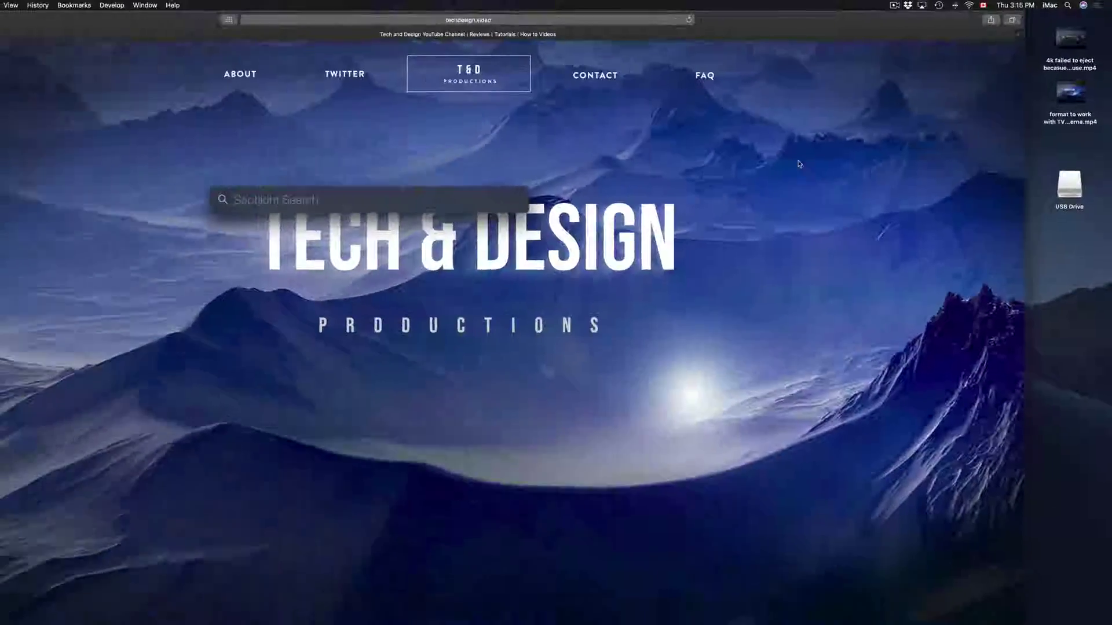
text(disk u)
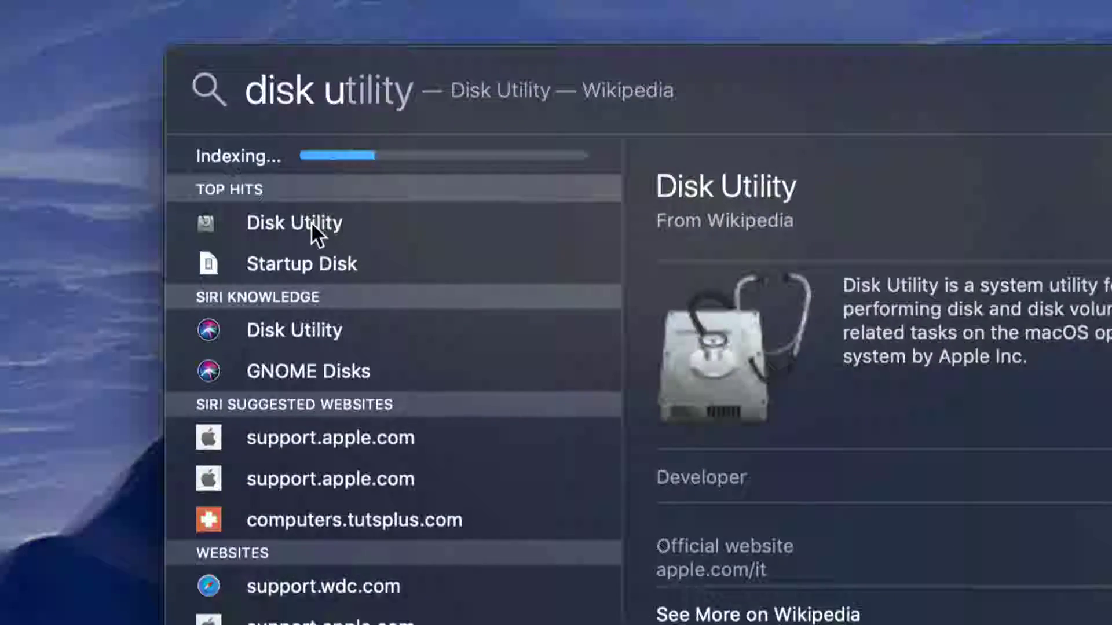
double_click(311, 221)
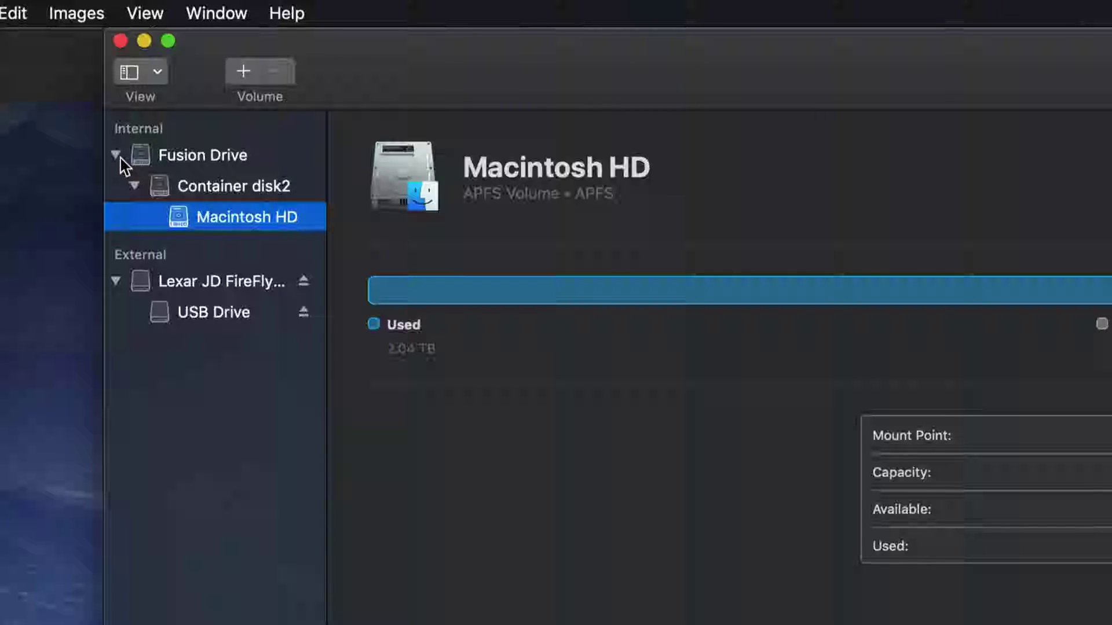
Step: Collapse the internal Fusion Drive, show the volume under the external Lexar JD FireFly Media, and select that parent drive
click(117, 156)
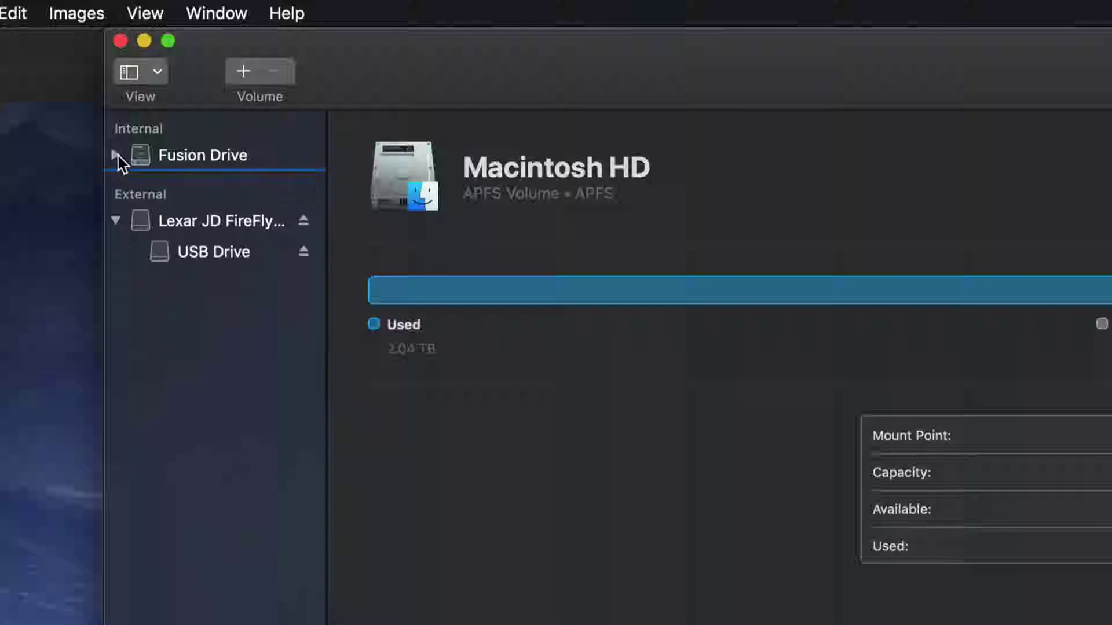
click(117, 216)
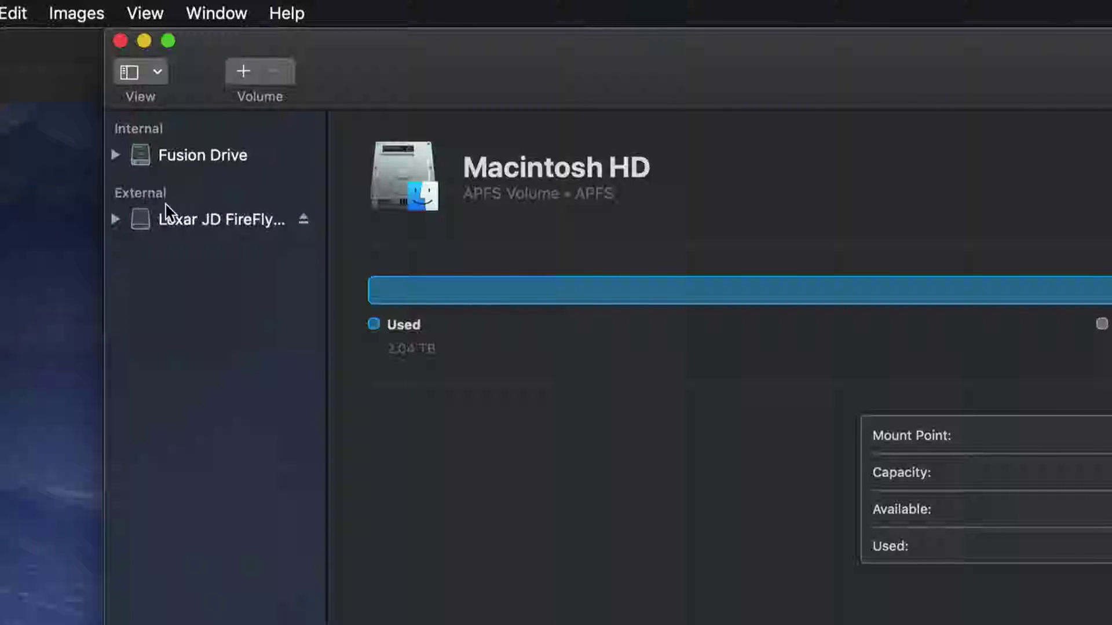
click(179, 223)
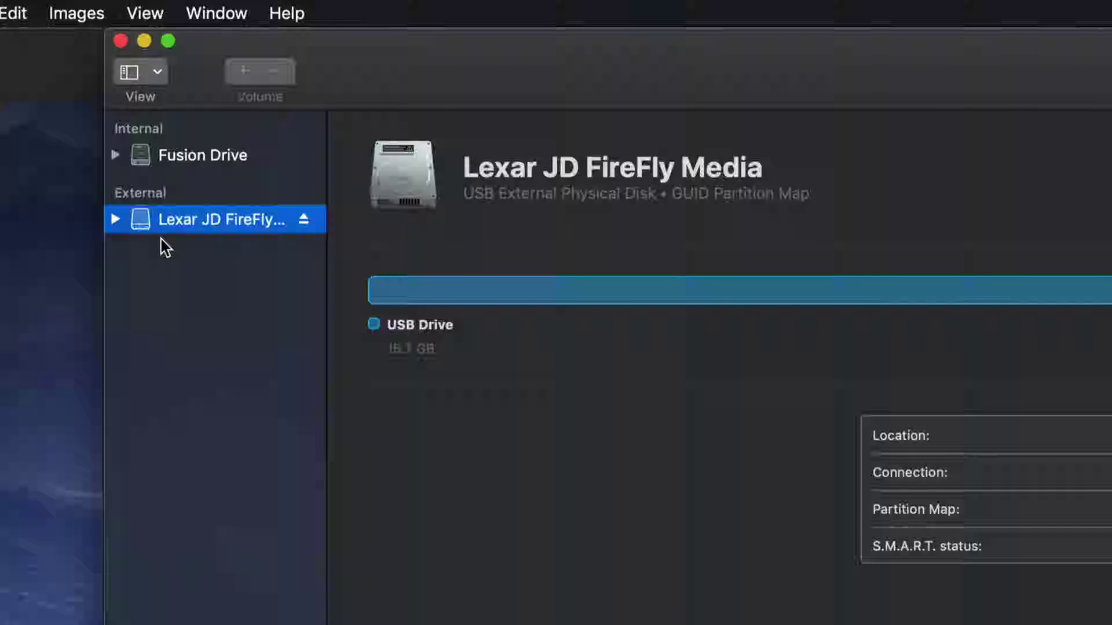
click(116, 220)
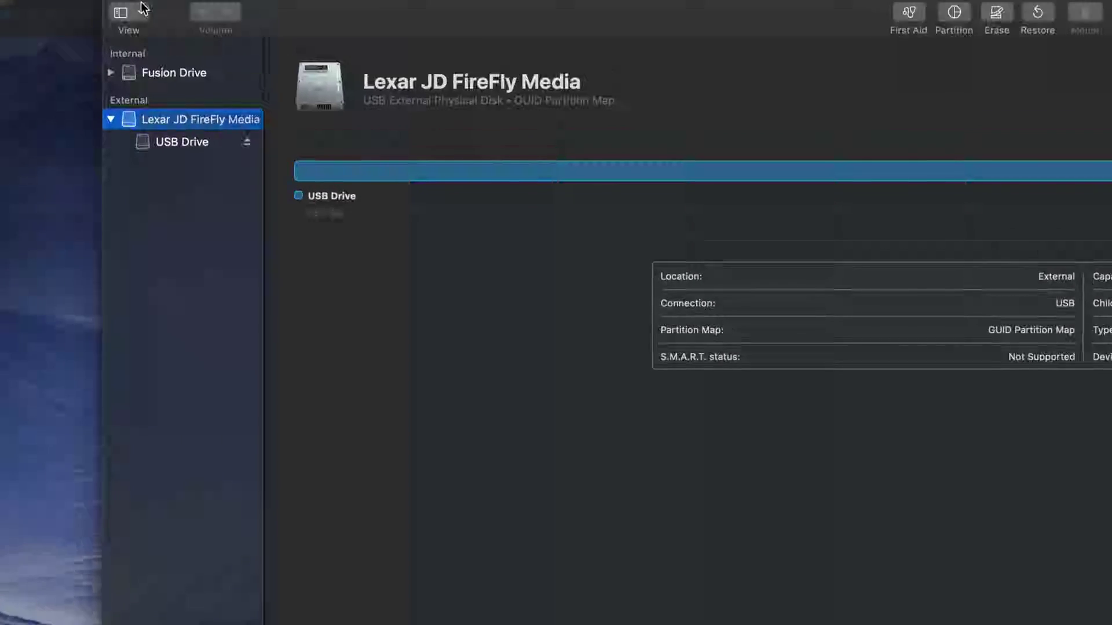
click(208, 145)
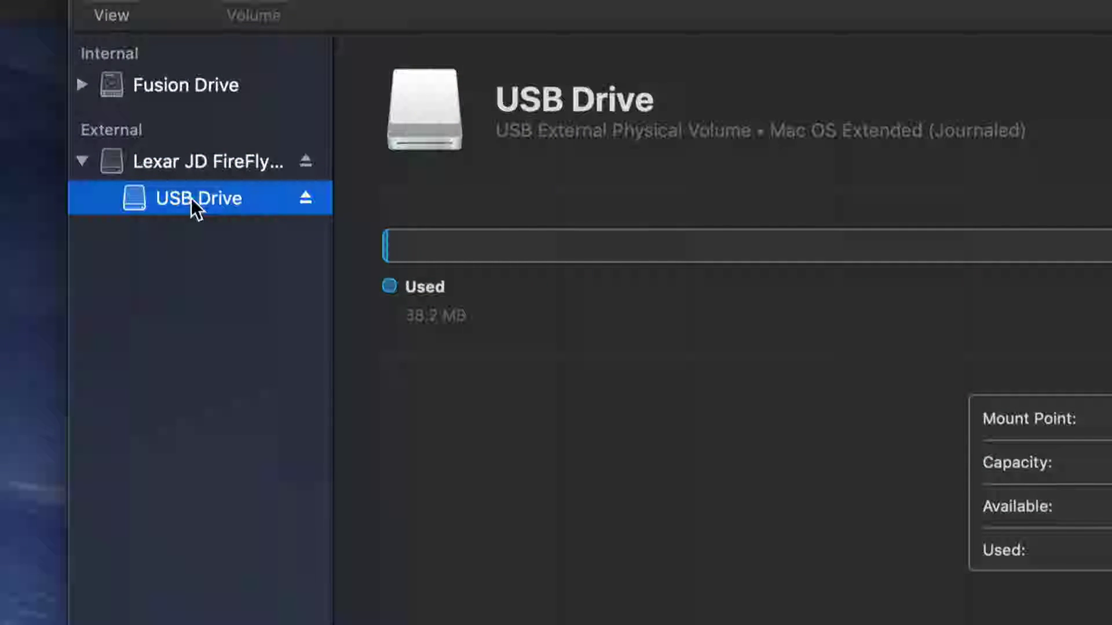
click(180, 164)
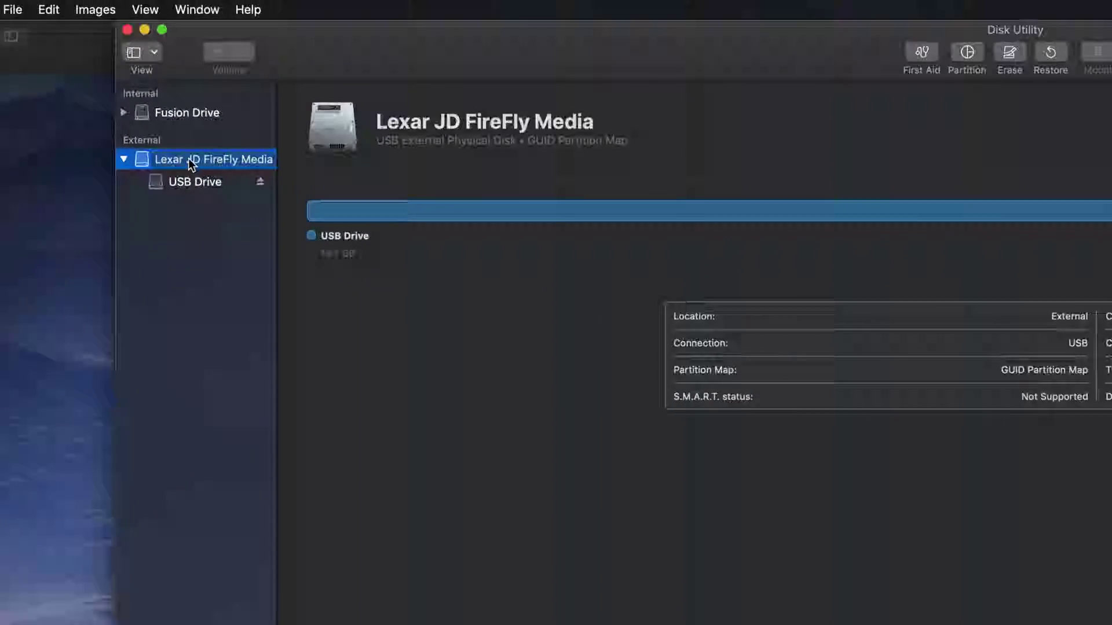
Step: Shrink the Disk Utility window and move it to the middle of the desktop
drag(595, 63, 529, 67)
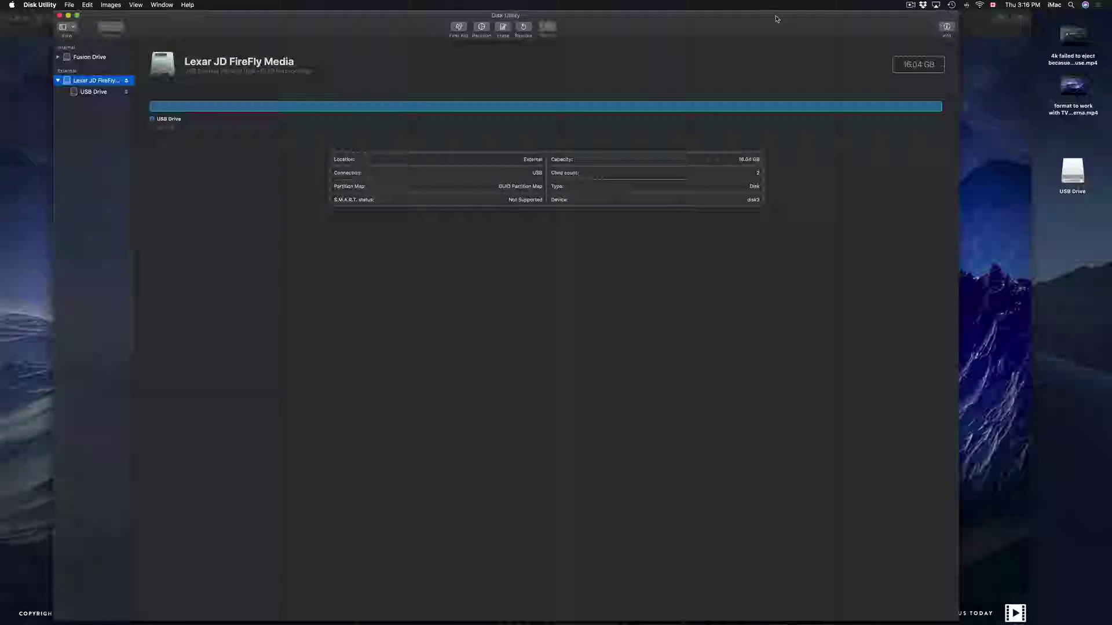
double_click(954, 11)
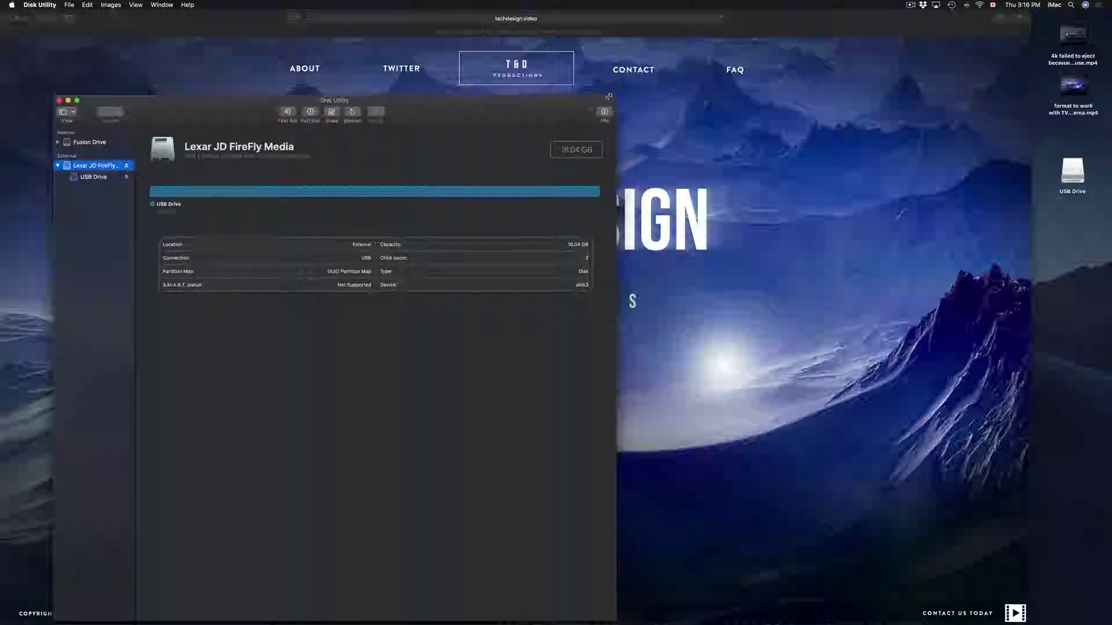
drag(445, 111, 605, 74)
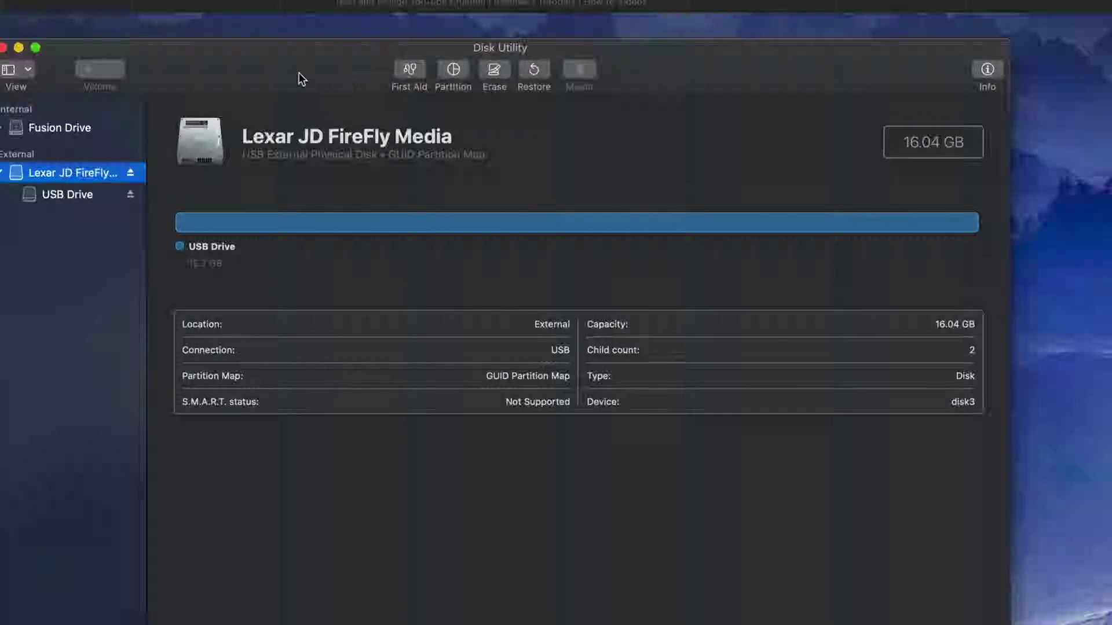
drag(299, 71, 337, 64)
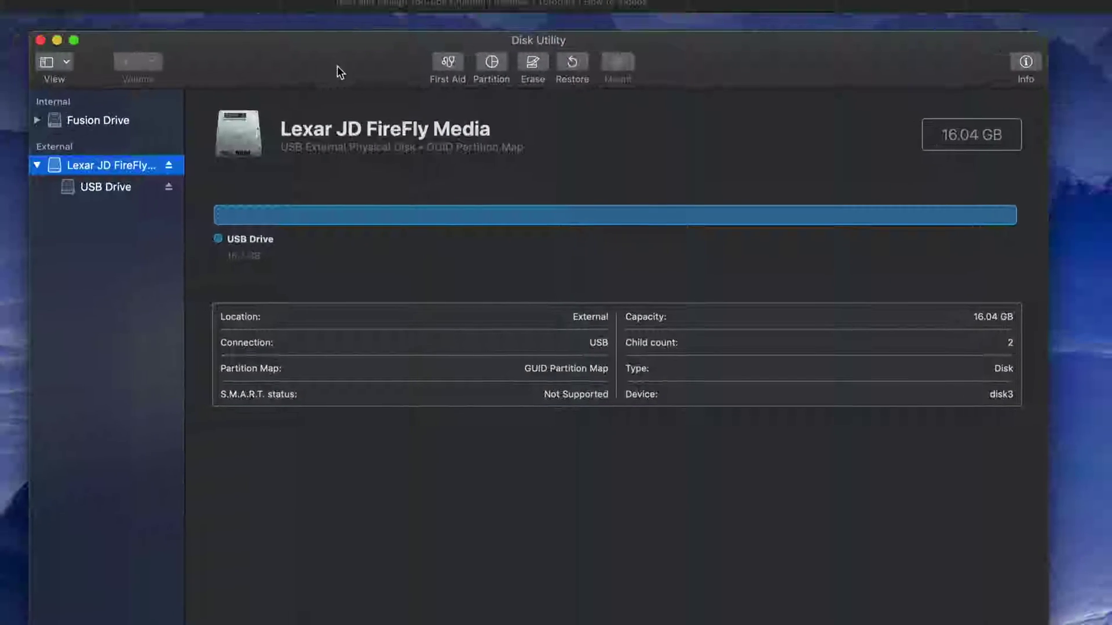
Step: Erase the Lexar JD FireFly Media drive as ExFAT with the GUID Partition Map scheme, naming it Mac Pc
click(536, 61)
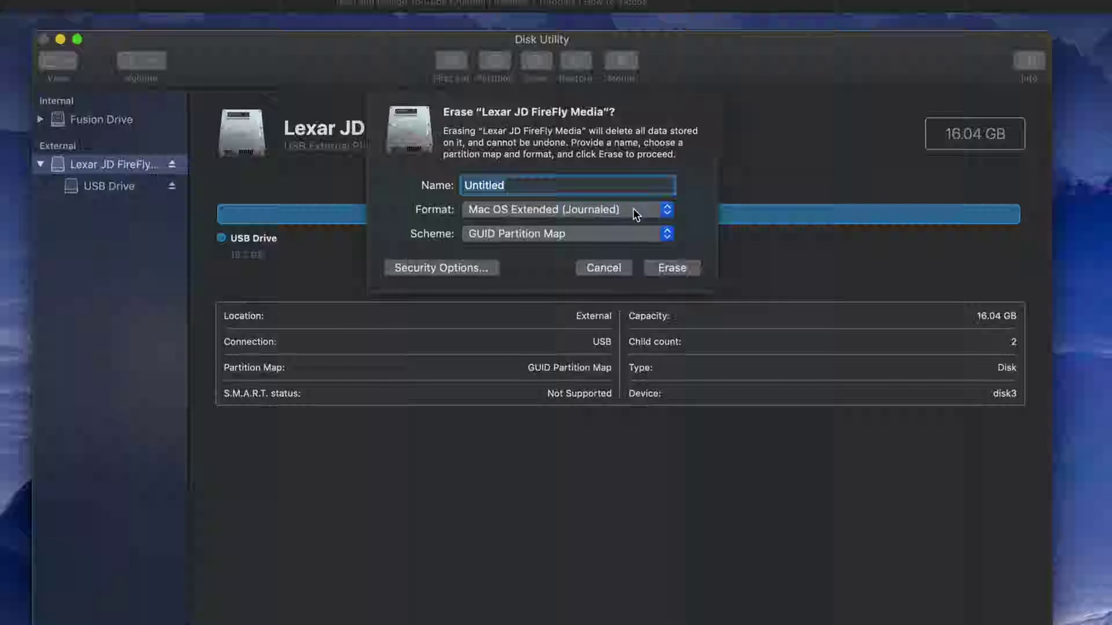
click(667, 212)
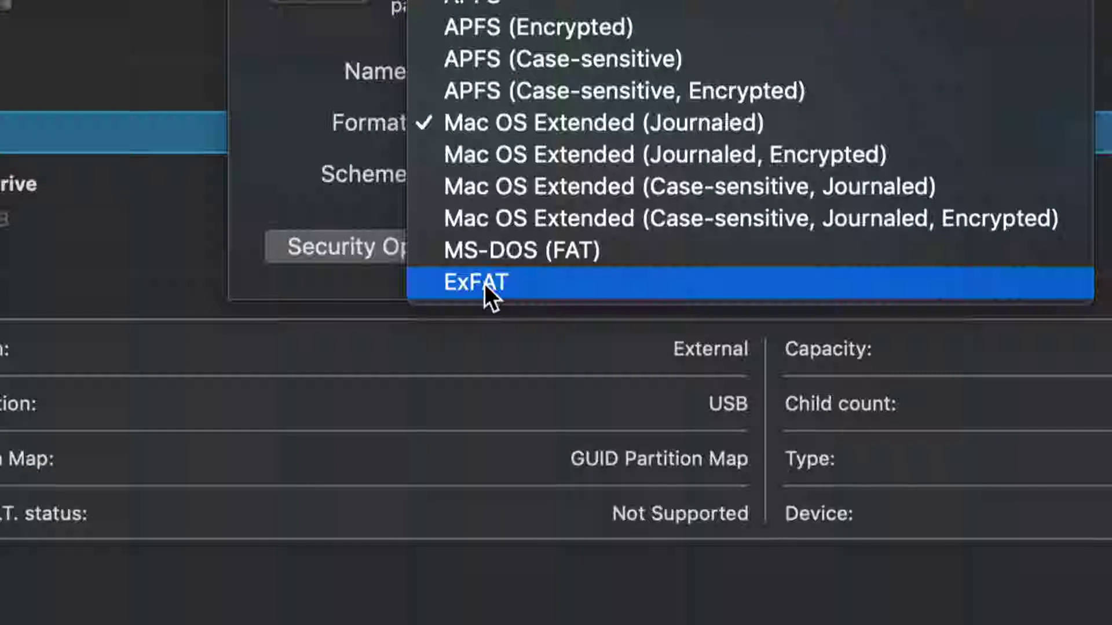
click(520, 287)
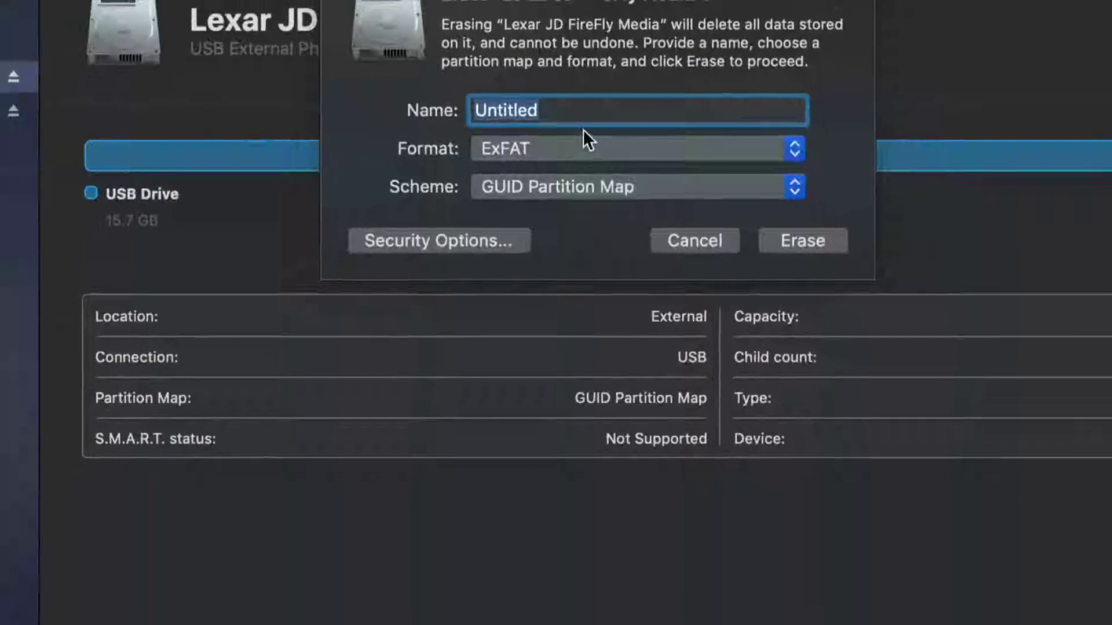
click(580, 114)
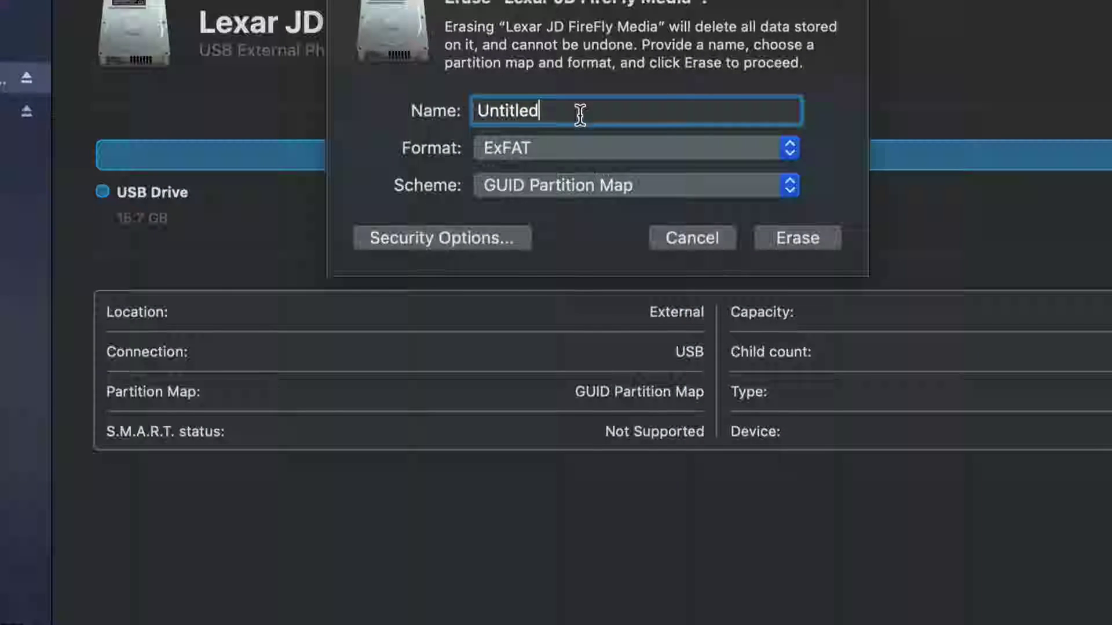
double_click(580, 113)
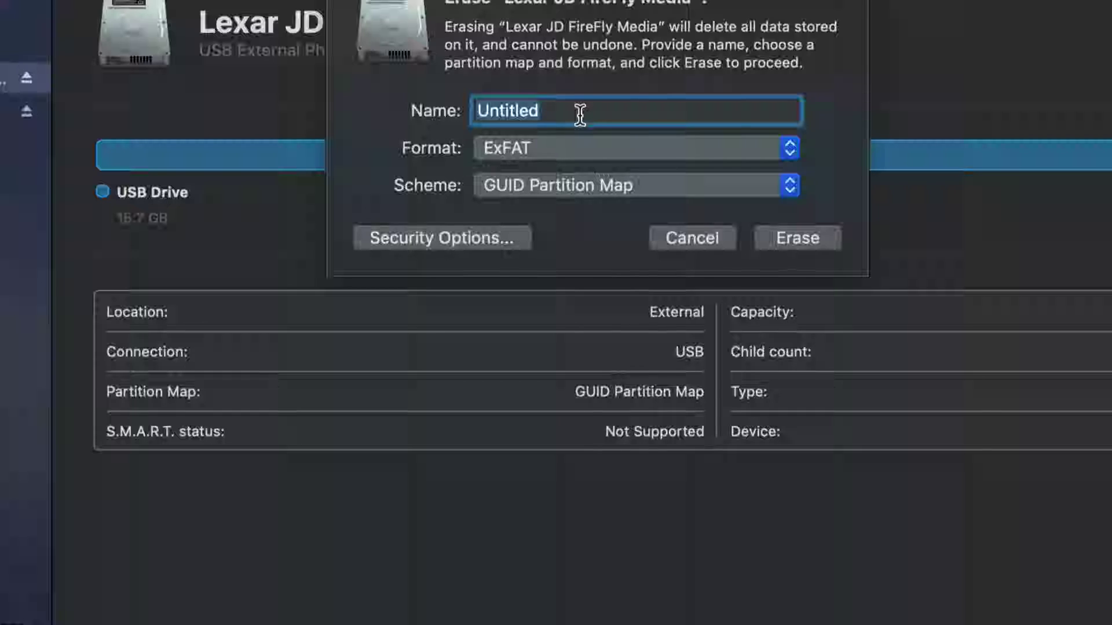
text(Mac Pc)
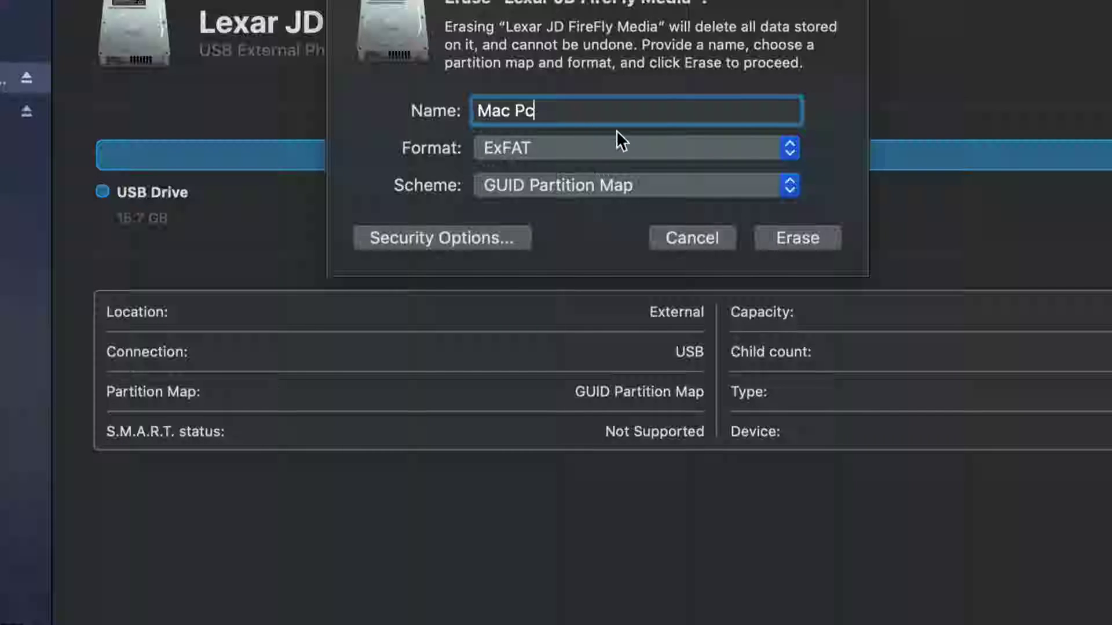
click(826, 239)
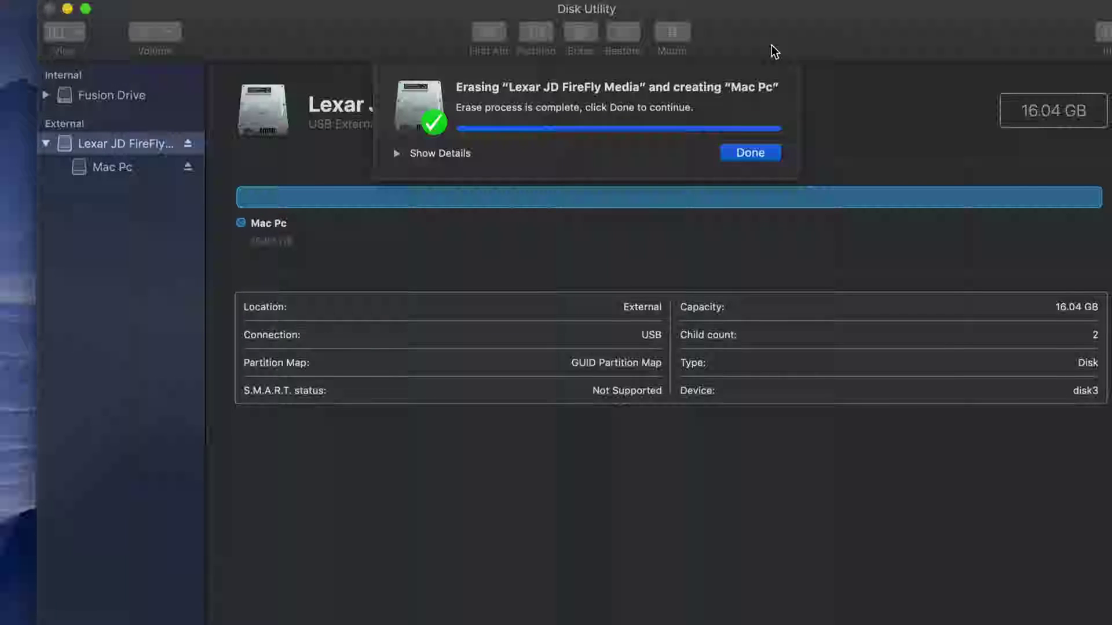
click(754, 156)
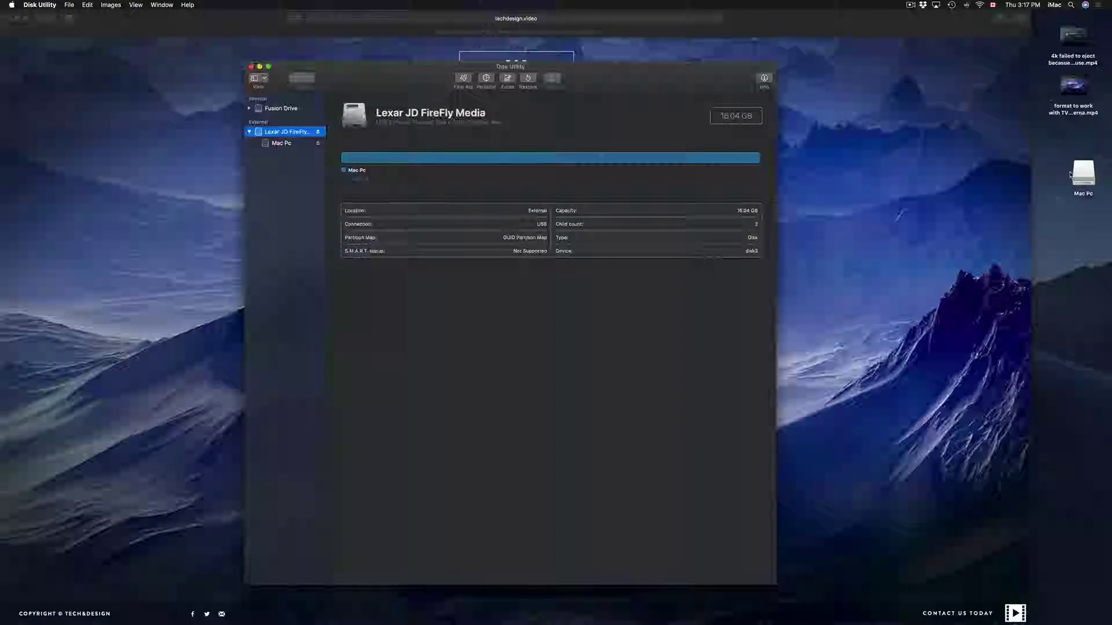
Step: Check the Mac Pc drive on the desktop, then return to the Disk Utility window
click(1081, 174)
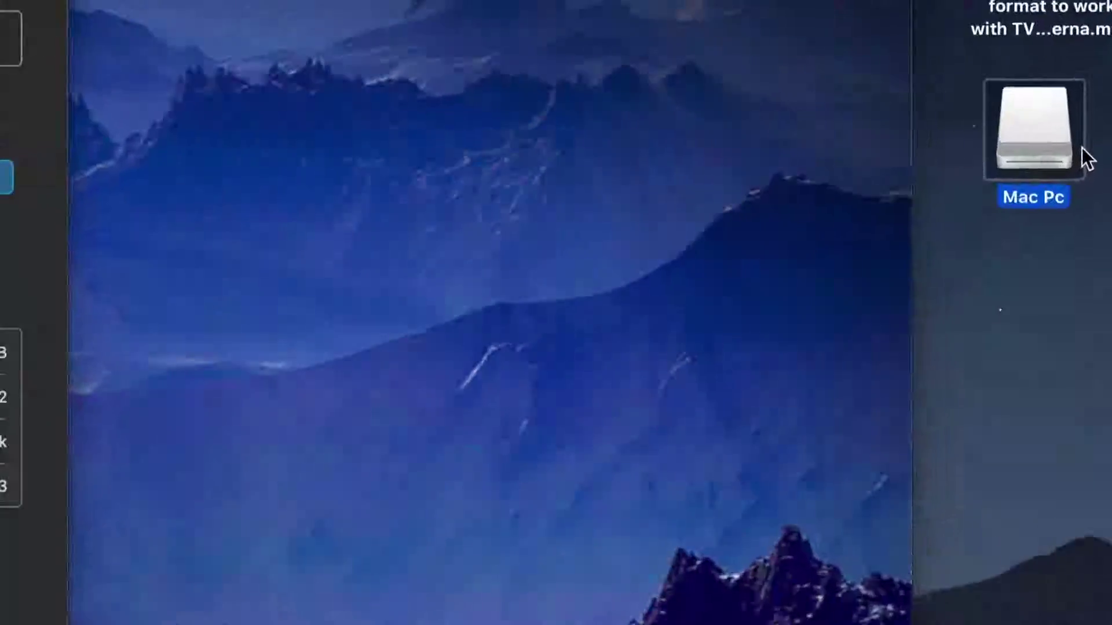
click(972, 256)
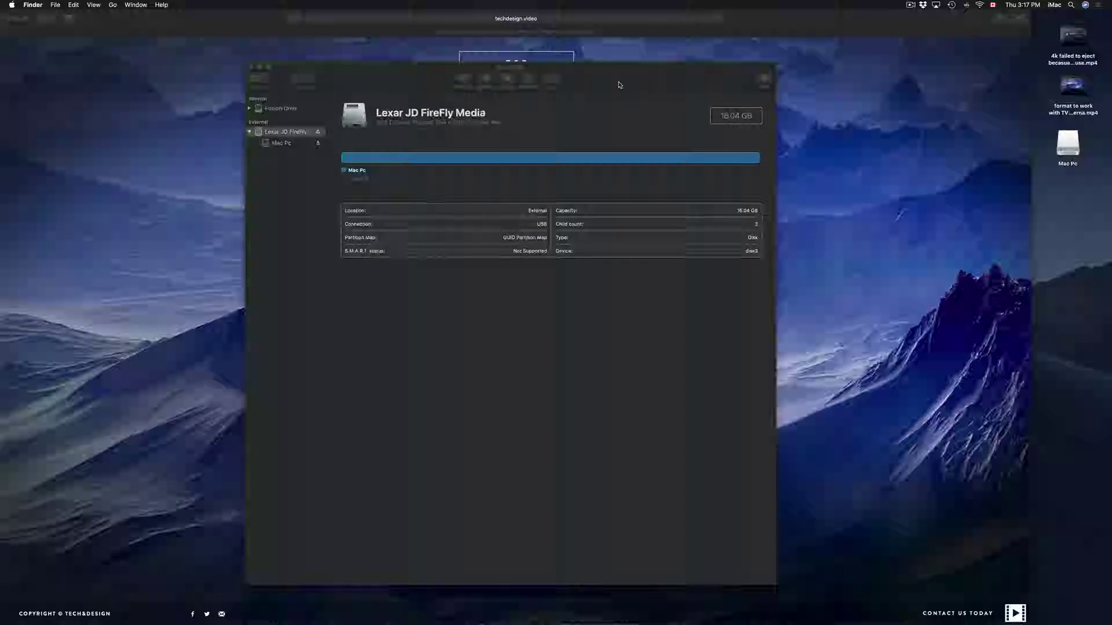
click(620, 85)
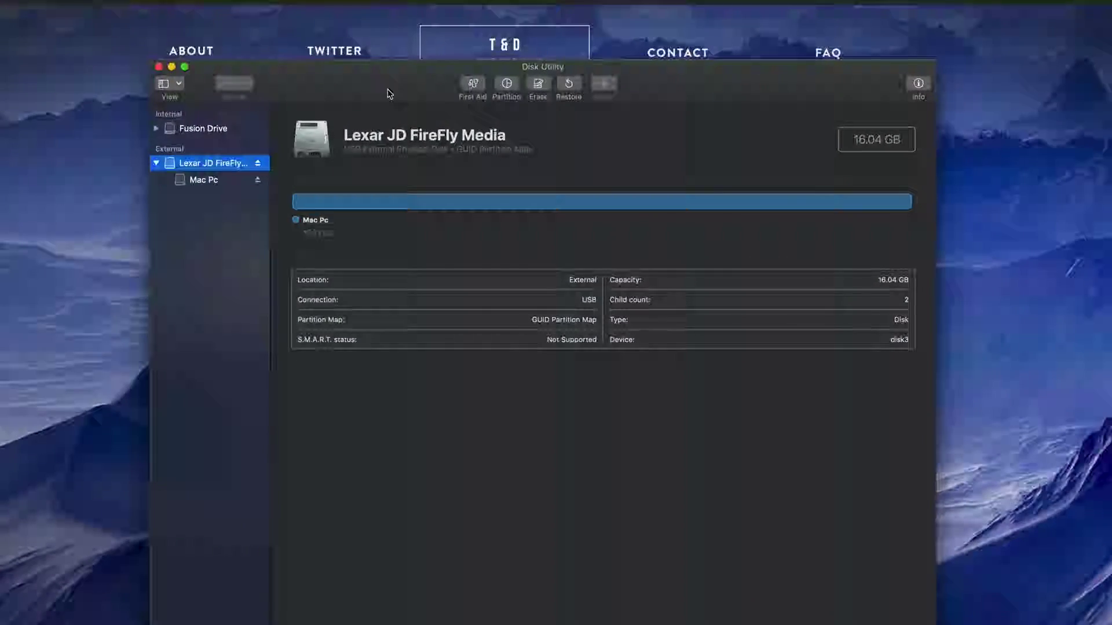
right_click(388, 93)
click(398, 93)
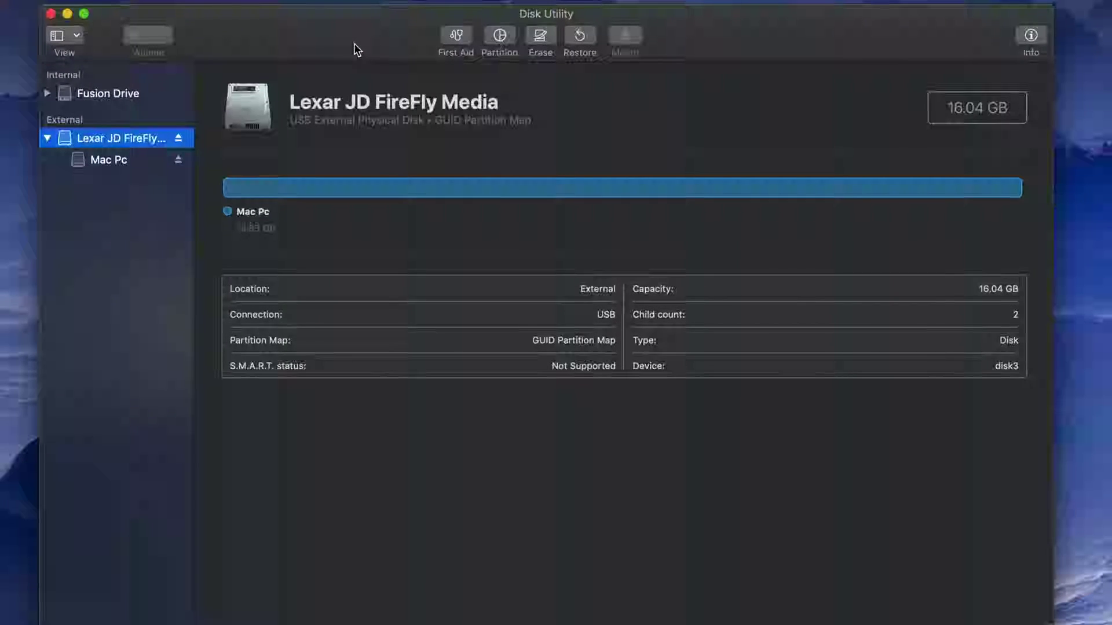
Step: Start another erase of the Lexar JD FireFly Media drive, with format ExFAT and scheme Master Boot Record
click(541, 36)
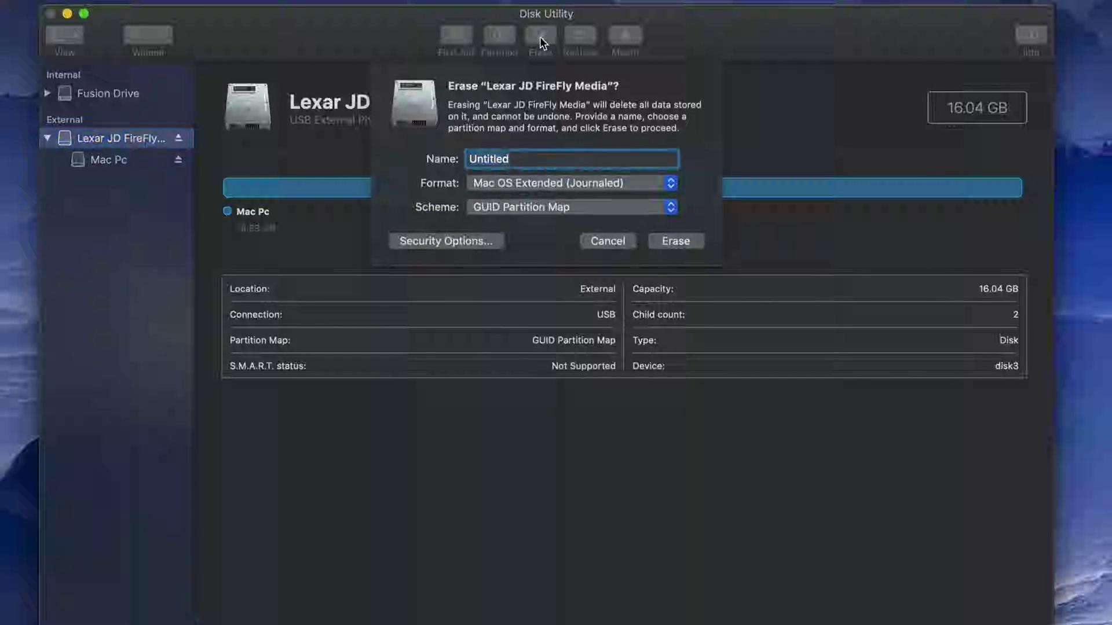
click(671, 207)
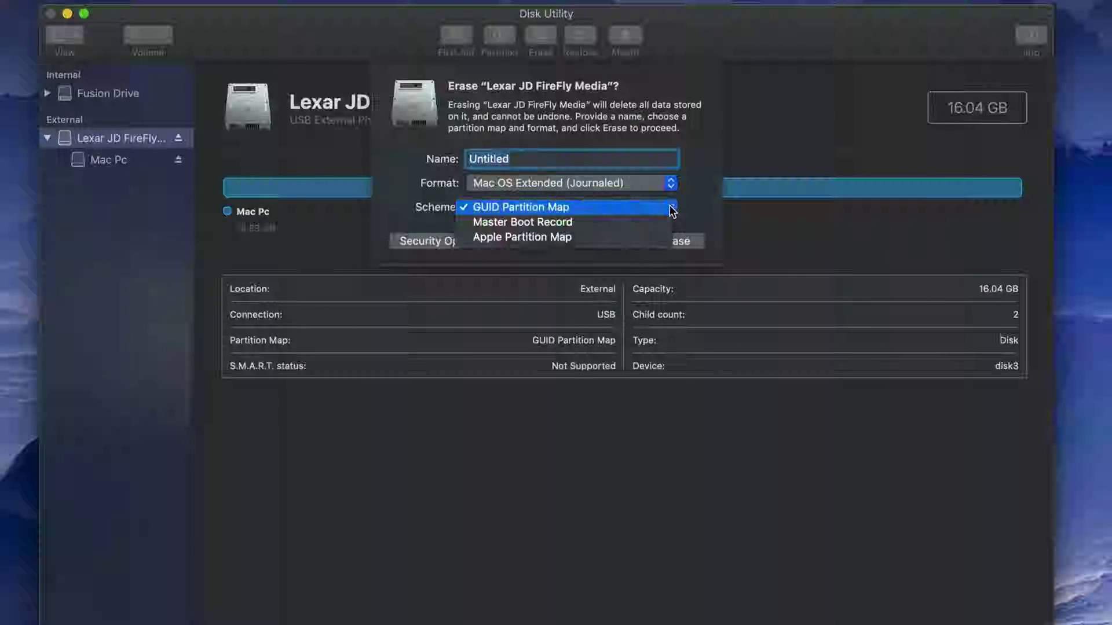
click(707, 193)
click(672, 185)
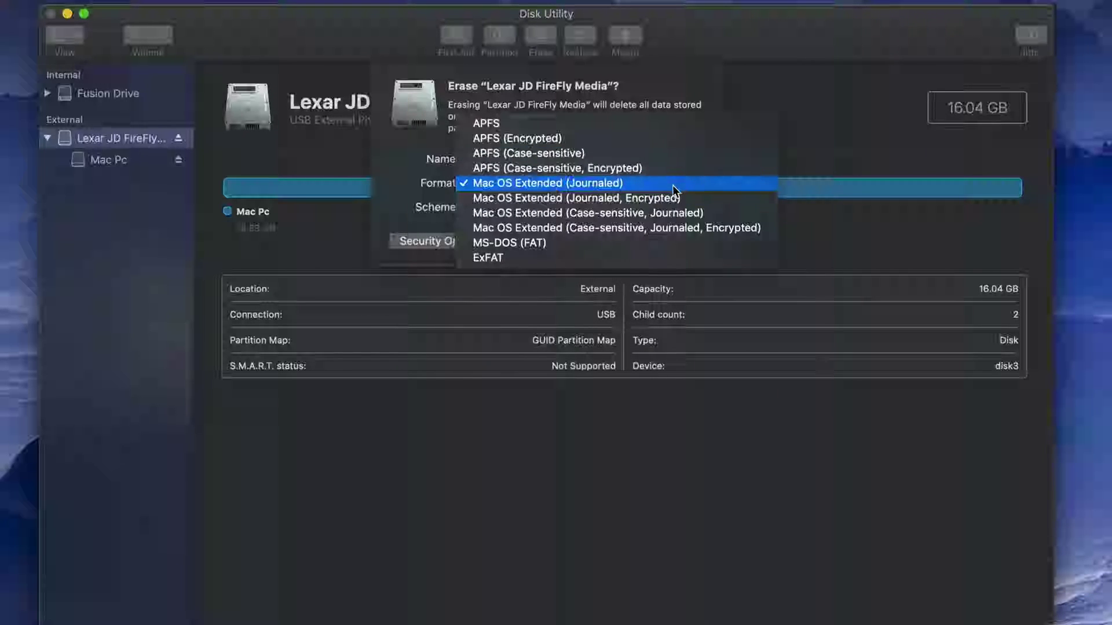
click(564, 256)
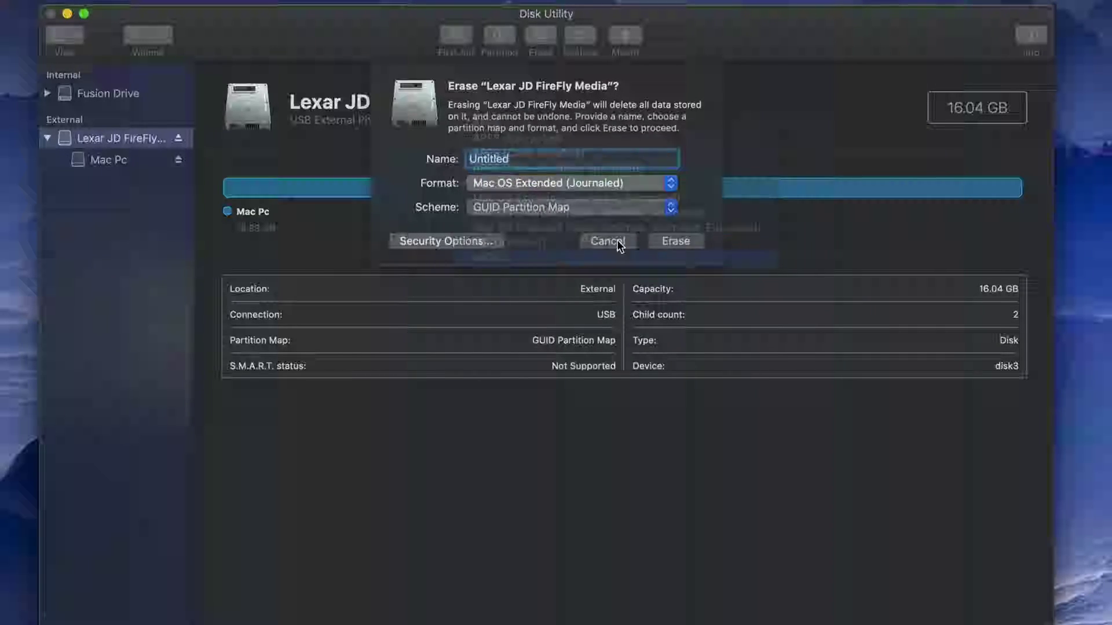
click(655, 207)
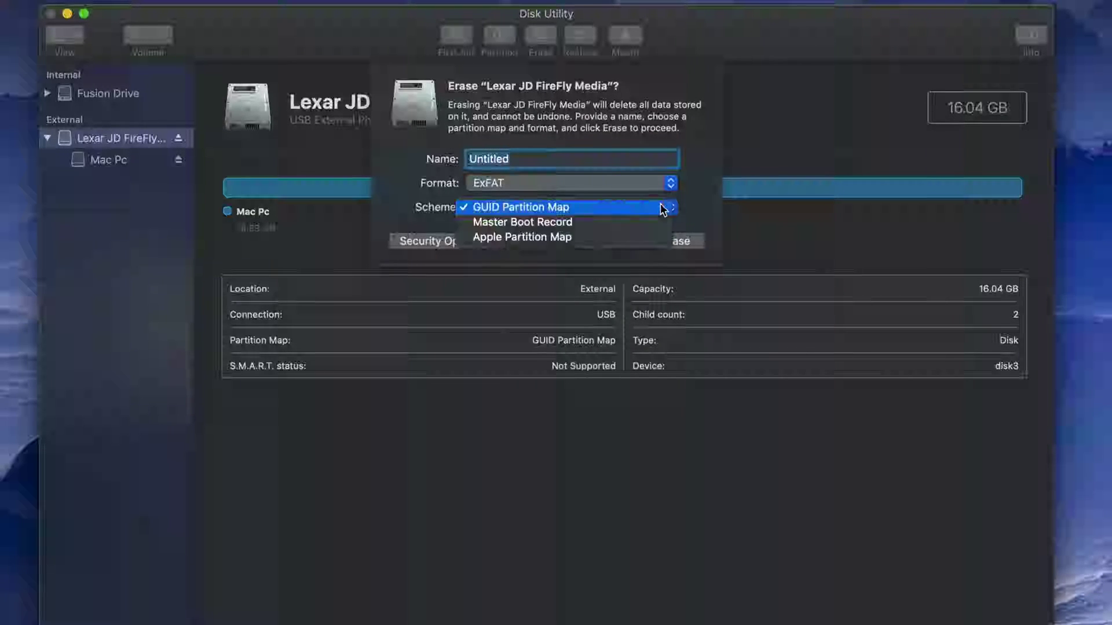
click(547, 224)
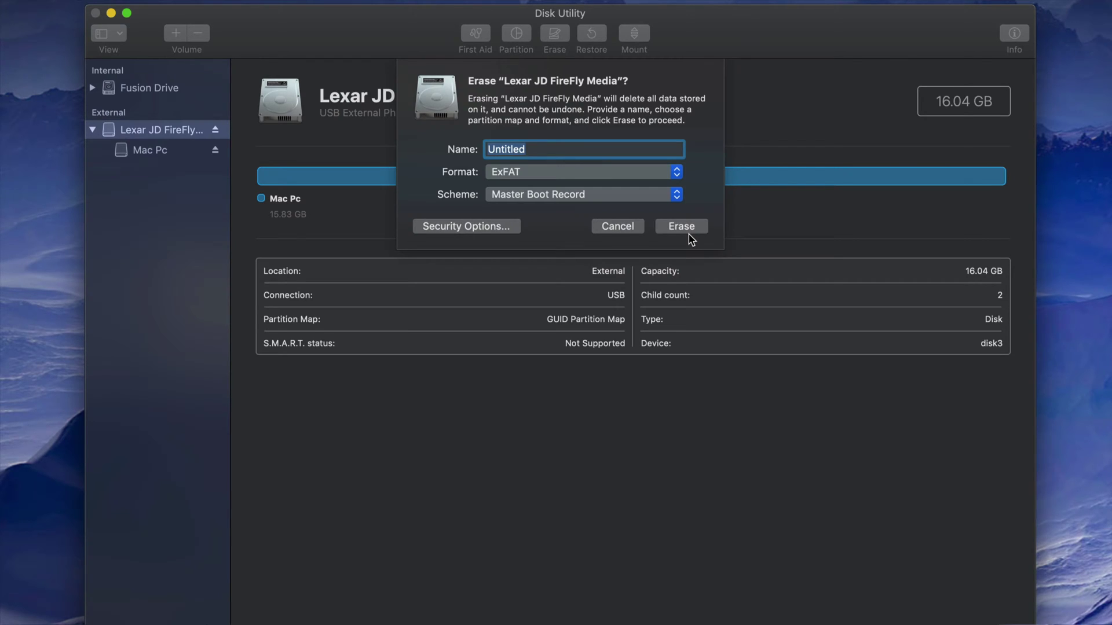
Step: Set the erase format to Mac OS Extended (Journaled) and the scheme to GUID Partition Map
click(677, 172)
click(657, 129)
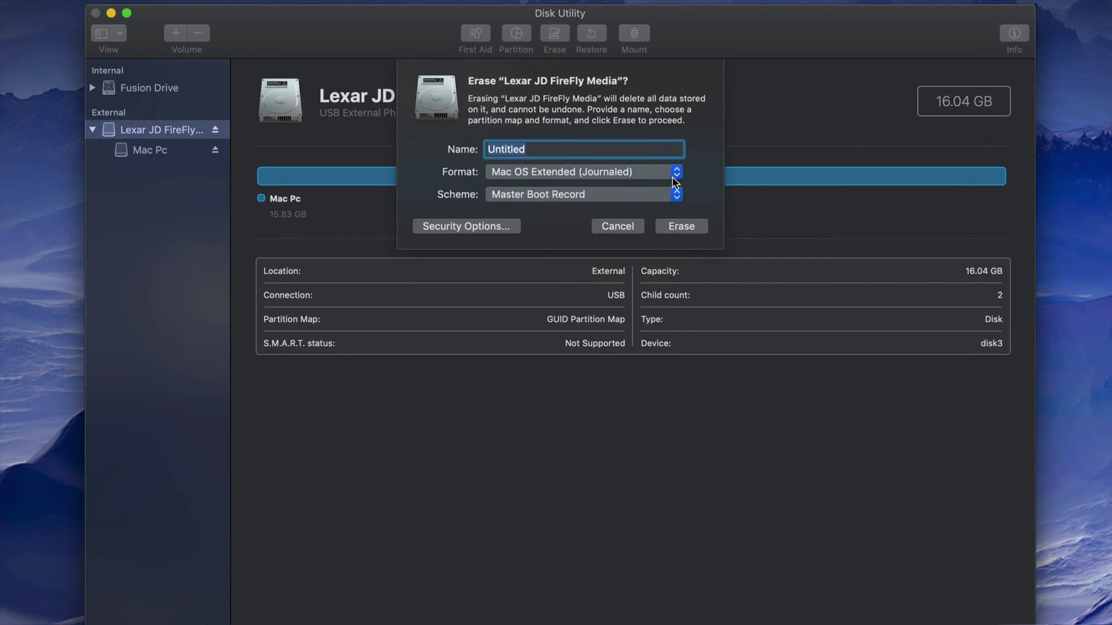
click(677, 195)
click(615, 182)
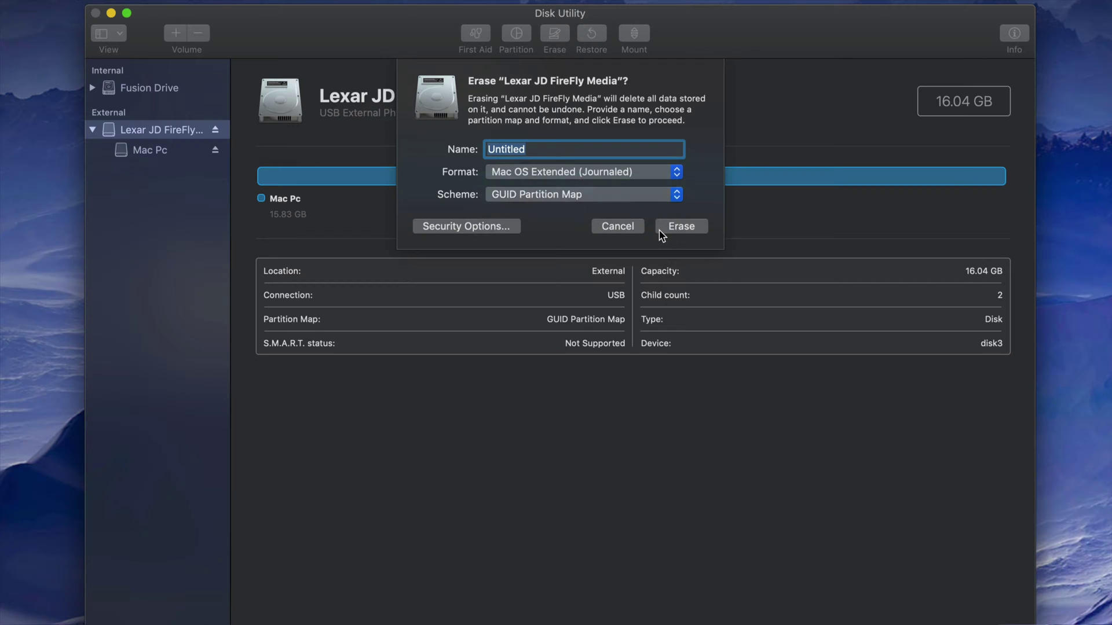
Step: Browse the available erase formats and set the format to ExFAT
click(677, 174)
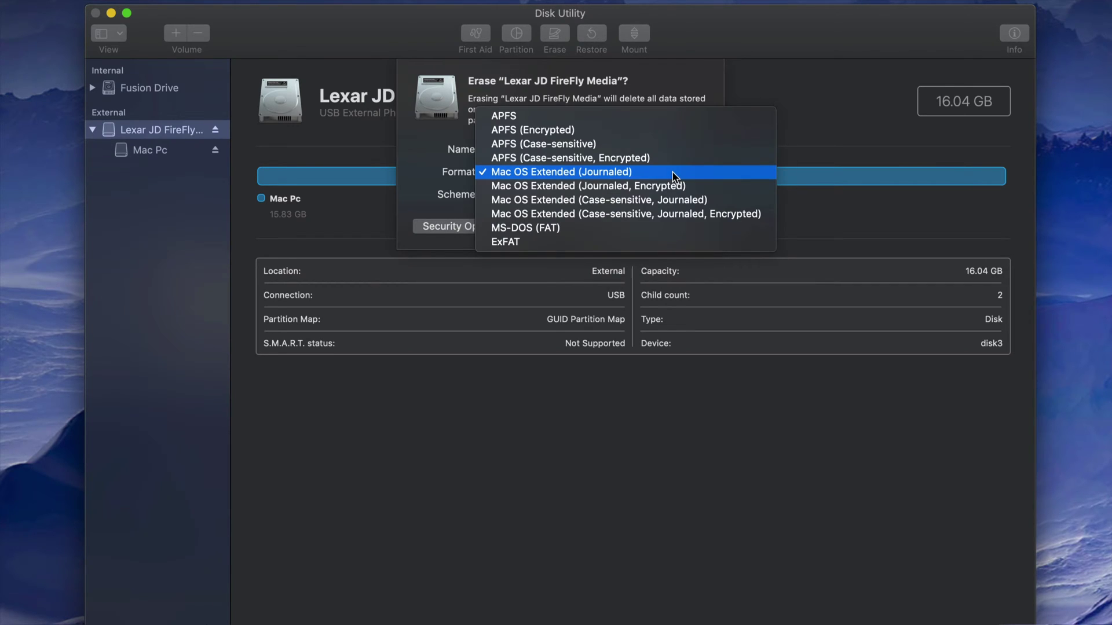
click(675, 176)
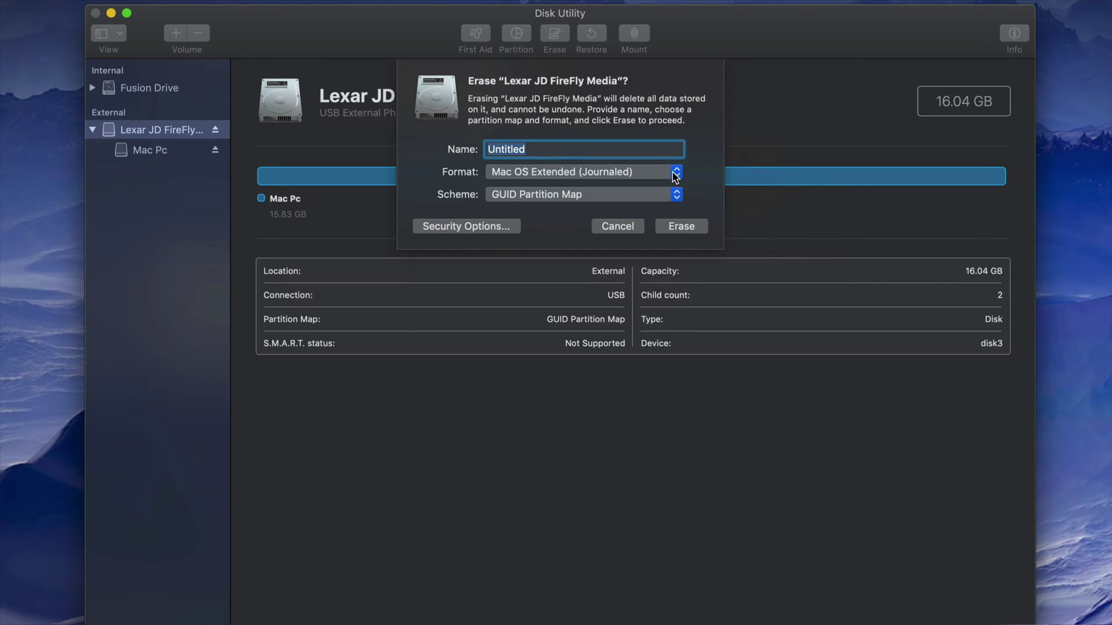
click(675, 177)
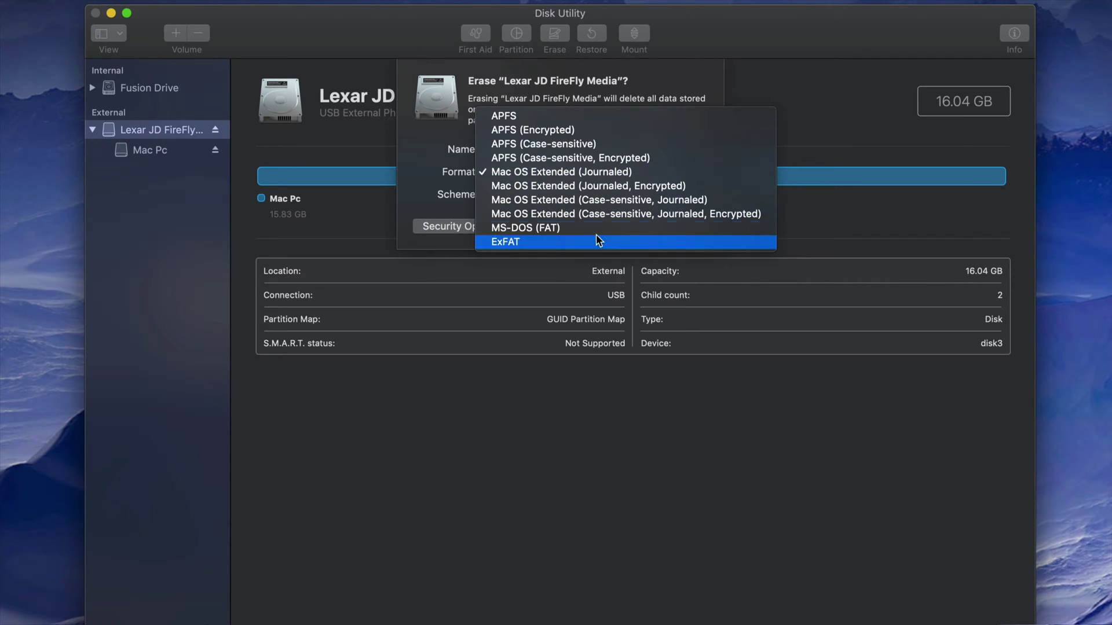
key(Escape)
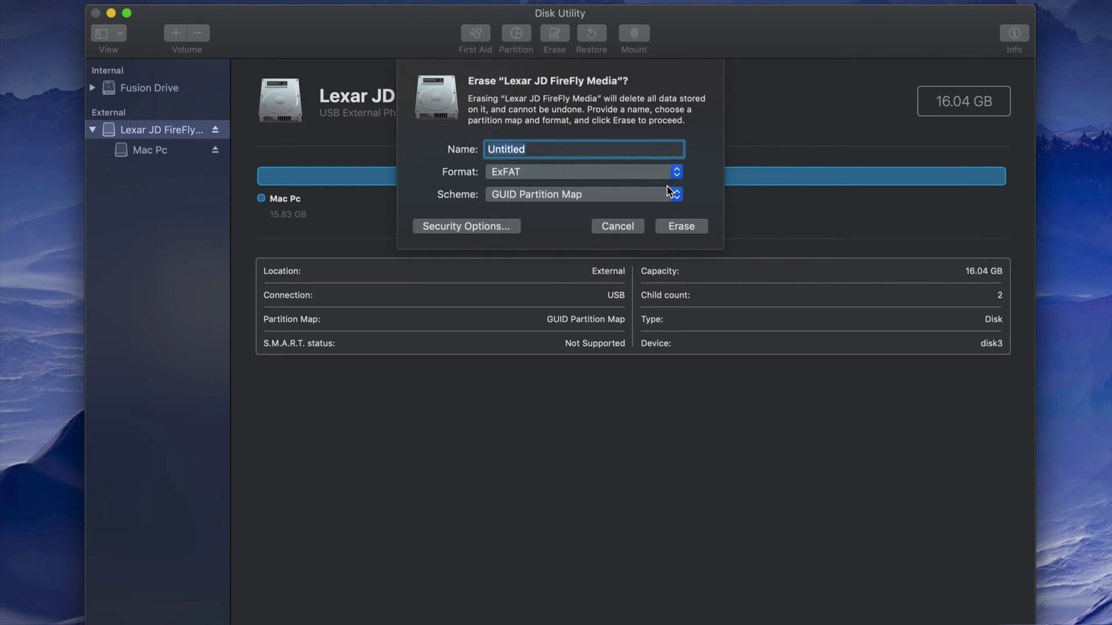
Step: Erase the Lexar JD FireFly Media drive as Mac OS Extended (Journaled) with the GUID Partition Map scheme, keeping the name Untitled
click(677, 172)
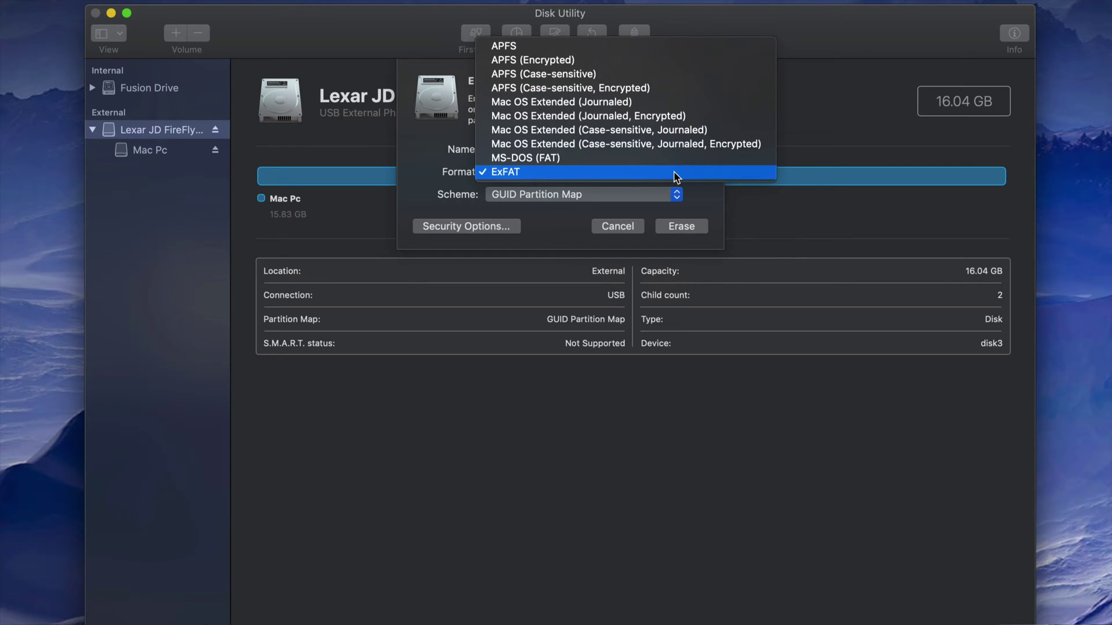
click(679, 107)
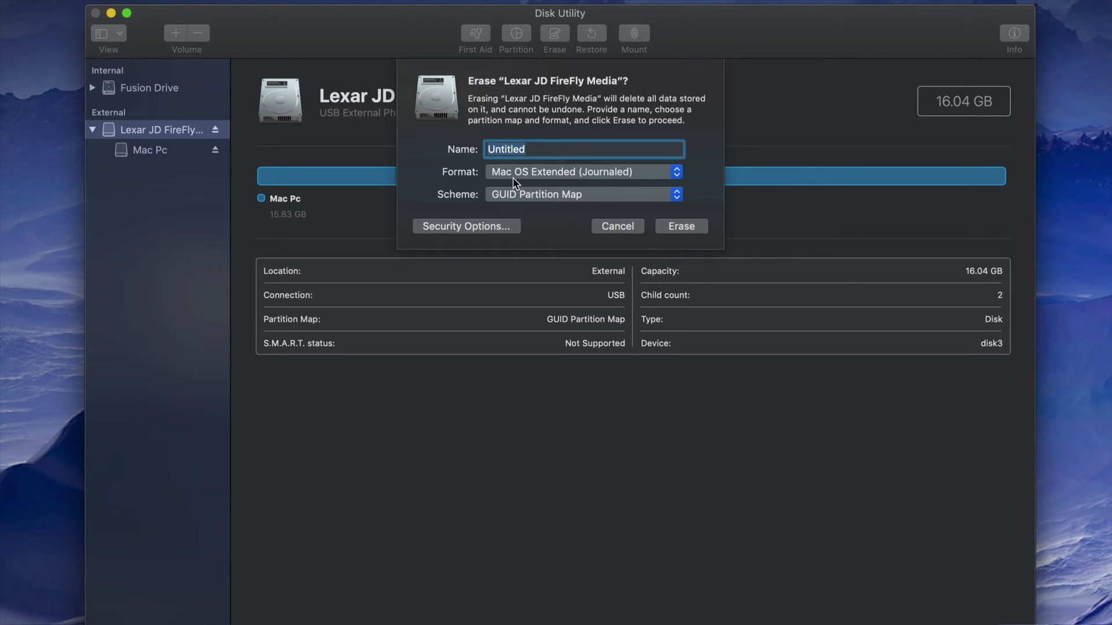
click(682, 228)
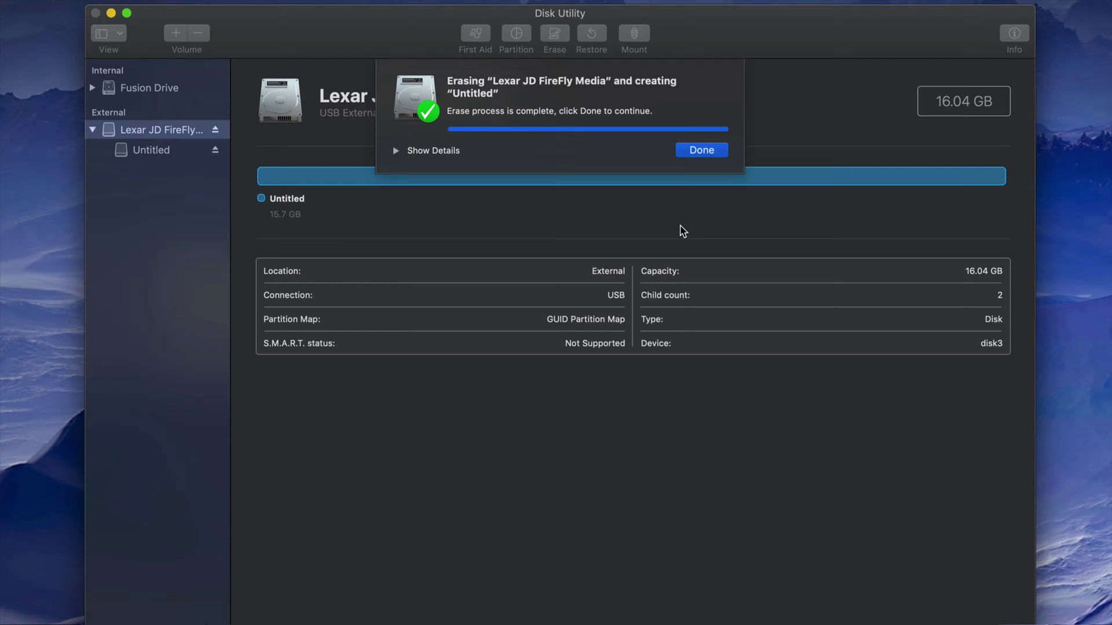
click(695, 154)
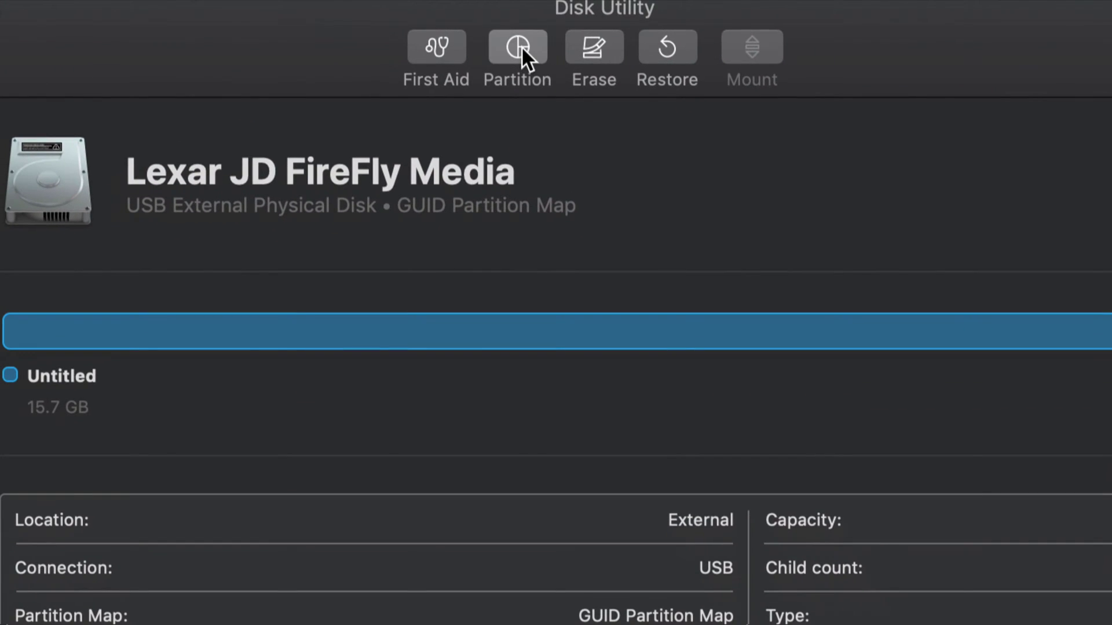
Step: Start partitioning the Lexar JD FireFly Media drive, add a second partition and enlarge it to 11.8 GB
click(525, 53)
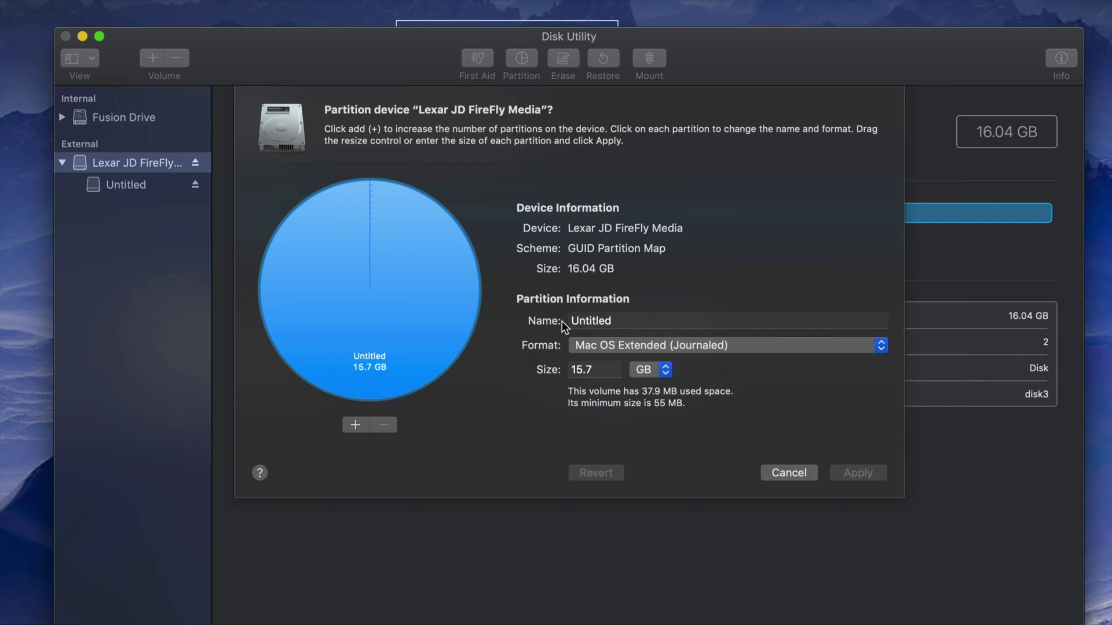
click(355, 425)
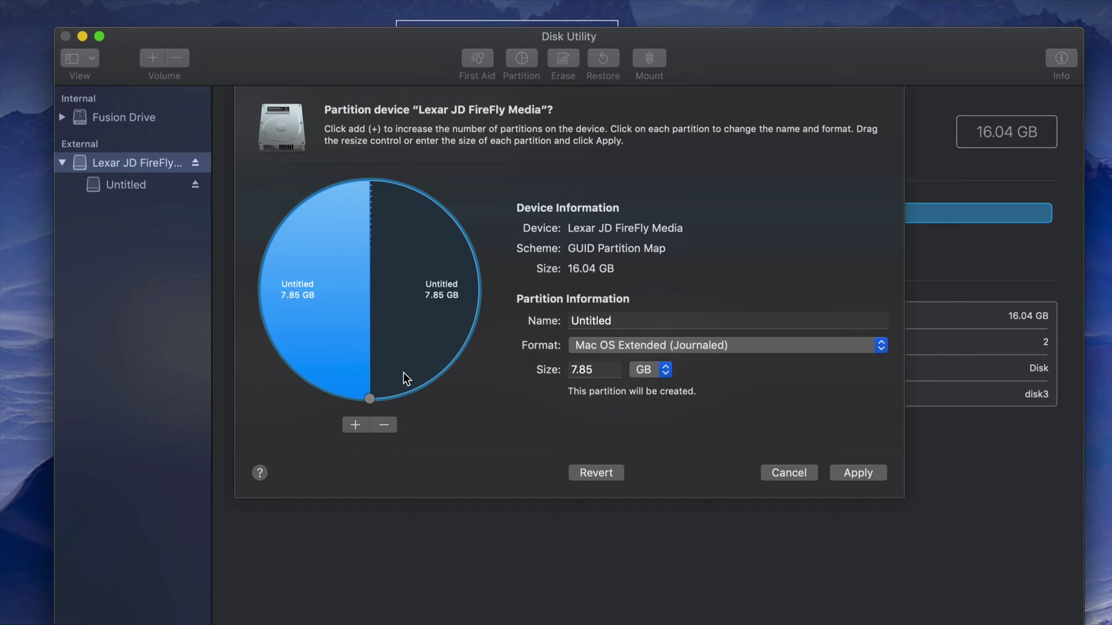
drag(371, 397, 457, 287)
Step: Name the new partition PC & MAC and set its format to ExFAT
click(627, 322)
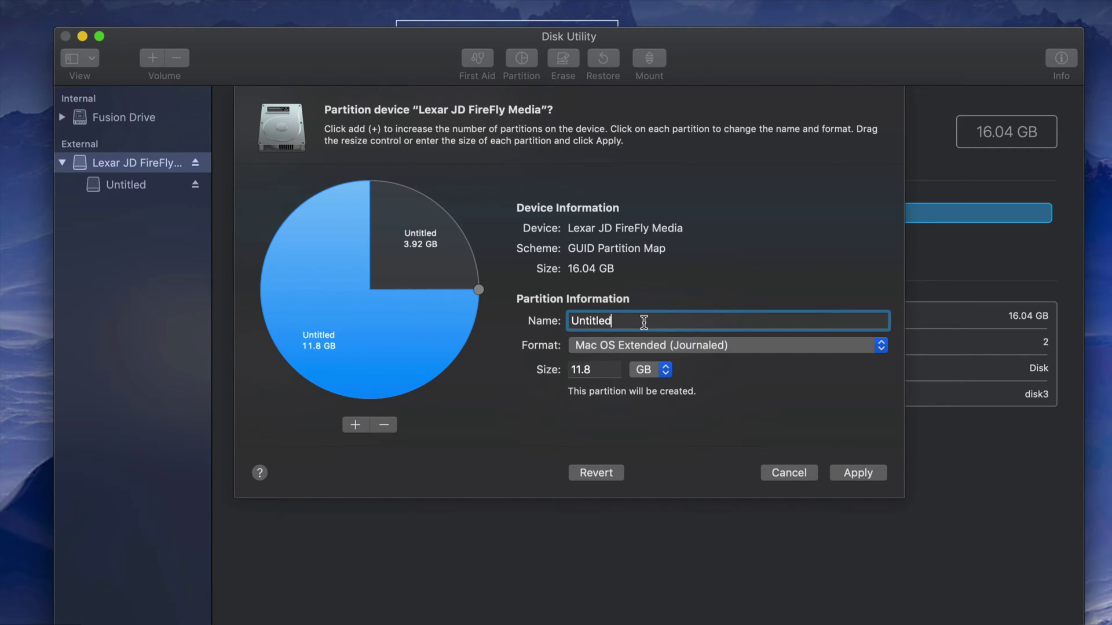
double_click(643, 321)
text(PC M)
key(BackSpace)
text(& MAC)
click(740, 344)
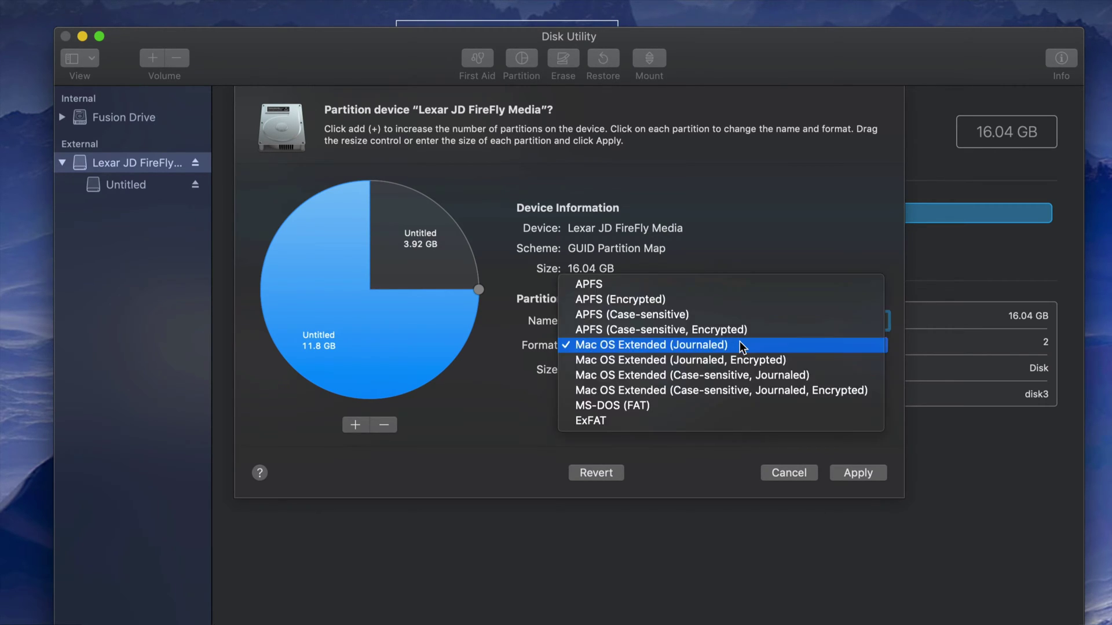
click(640, 417)
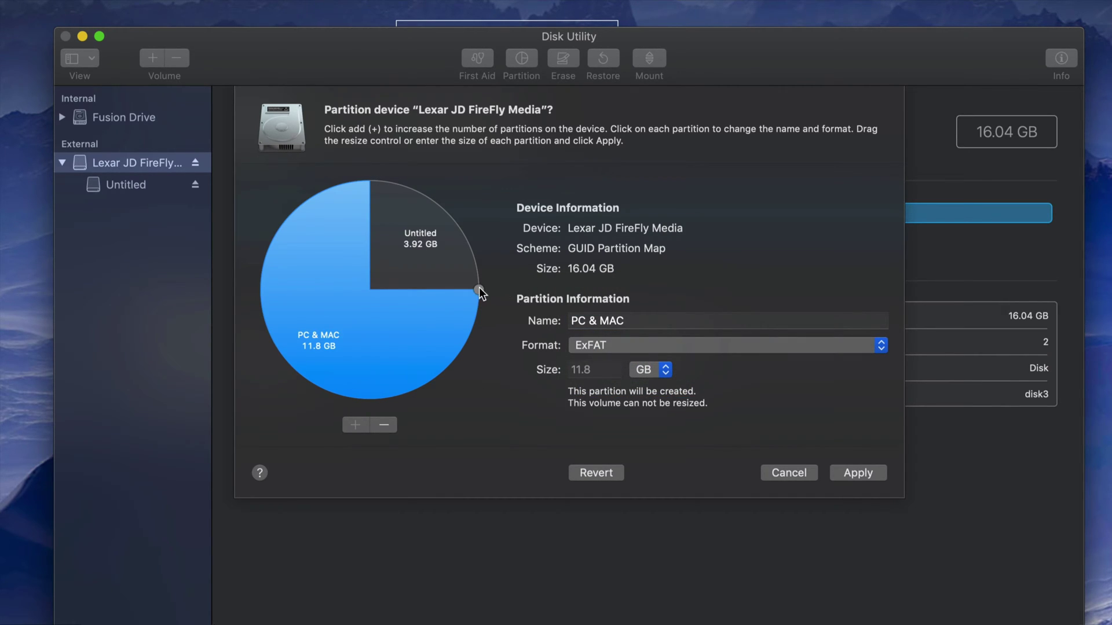
Step: Shrink the PC & MAC partition to 3.87 GB and rename the other partition MAC
drag(478, 289, 272, 287)
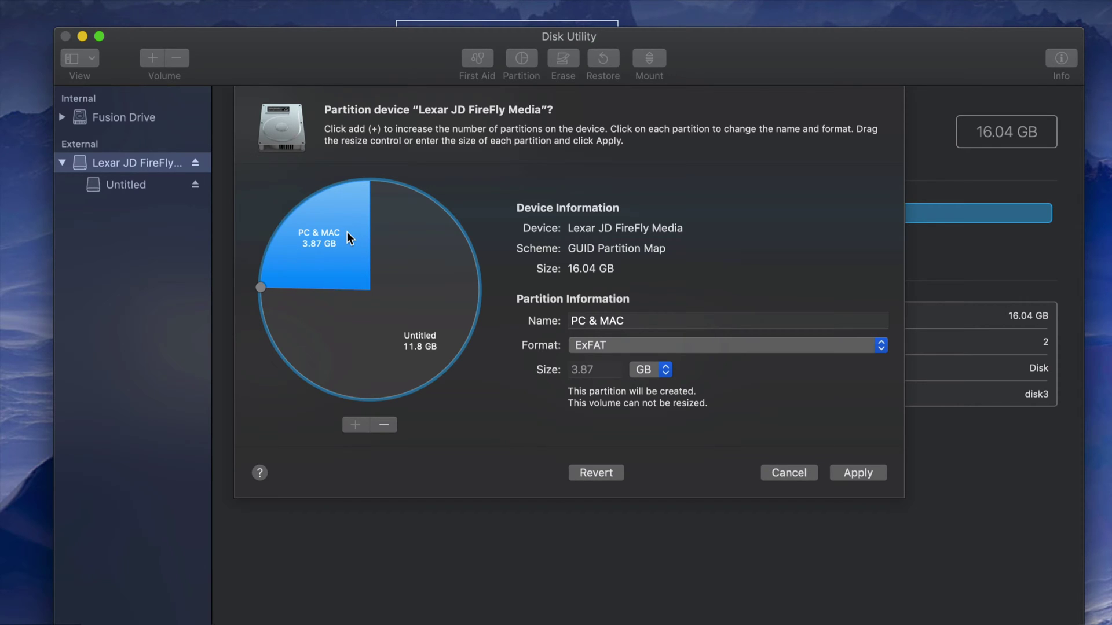
click(431, 319)
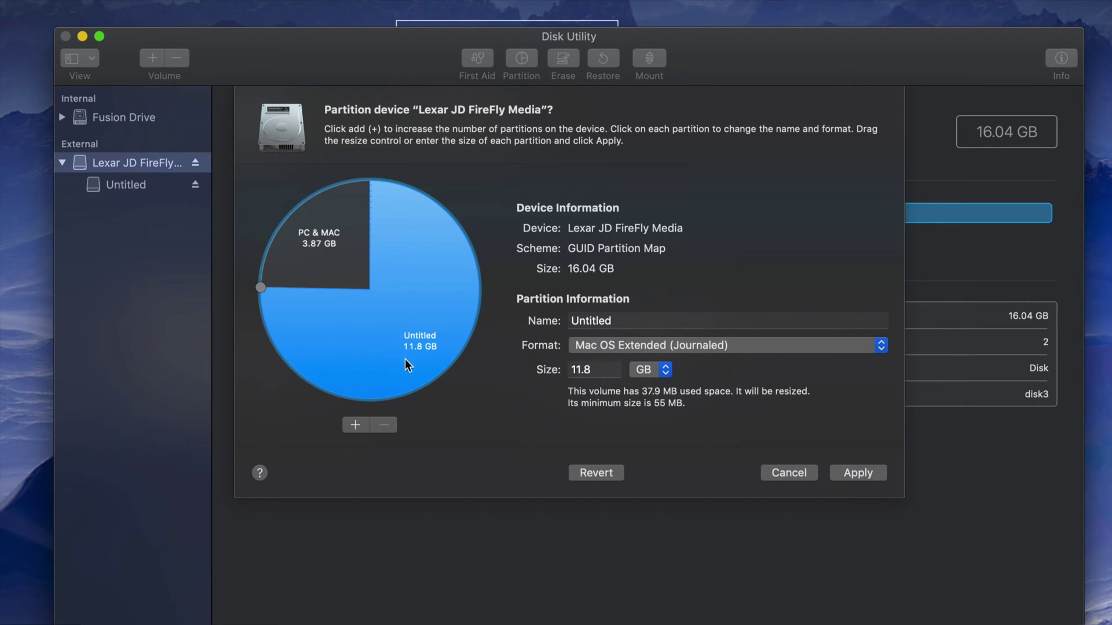
click(640, 320)
drag(640, 319, 567, 321)
text(MAC)
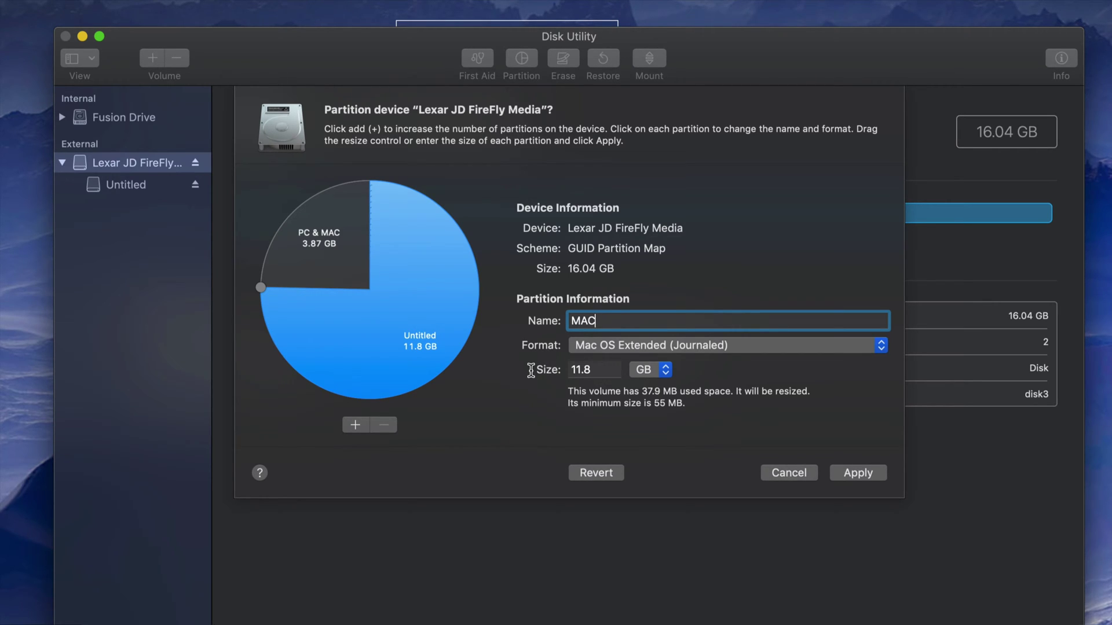
Step: Apply the MAC and PC & MAC partition layout to the Lexar drive and finish once the operation completes
click(337, 273)
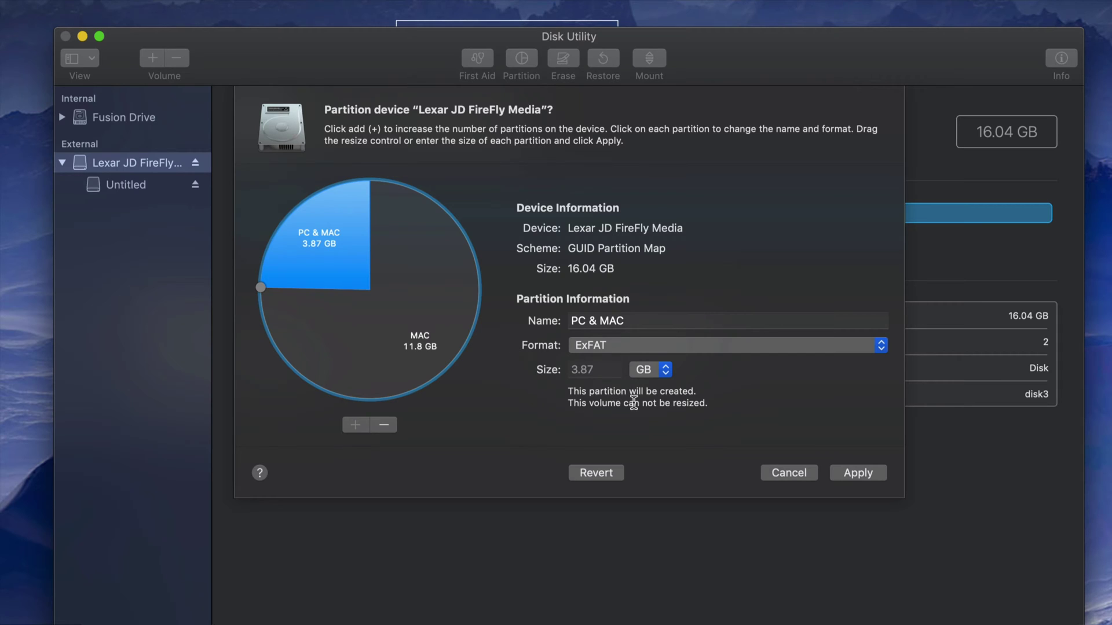
click(853, 474)
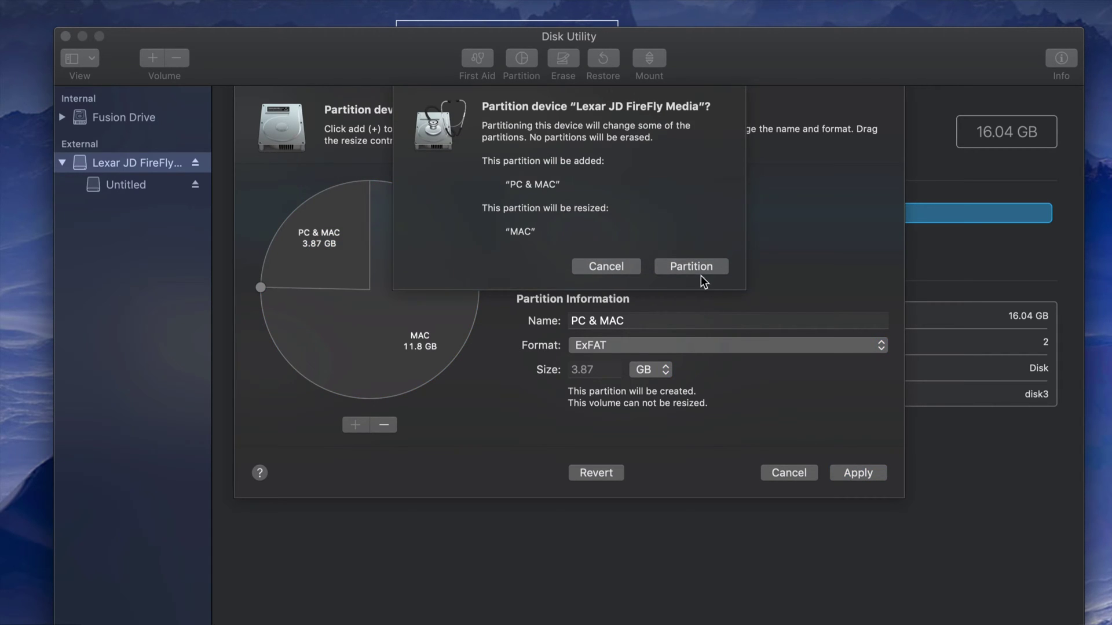
click(689, 266)
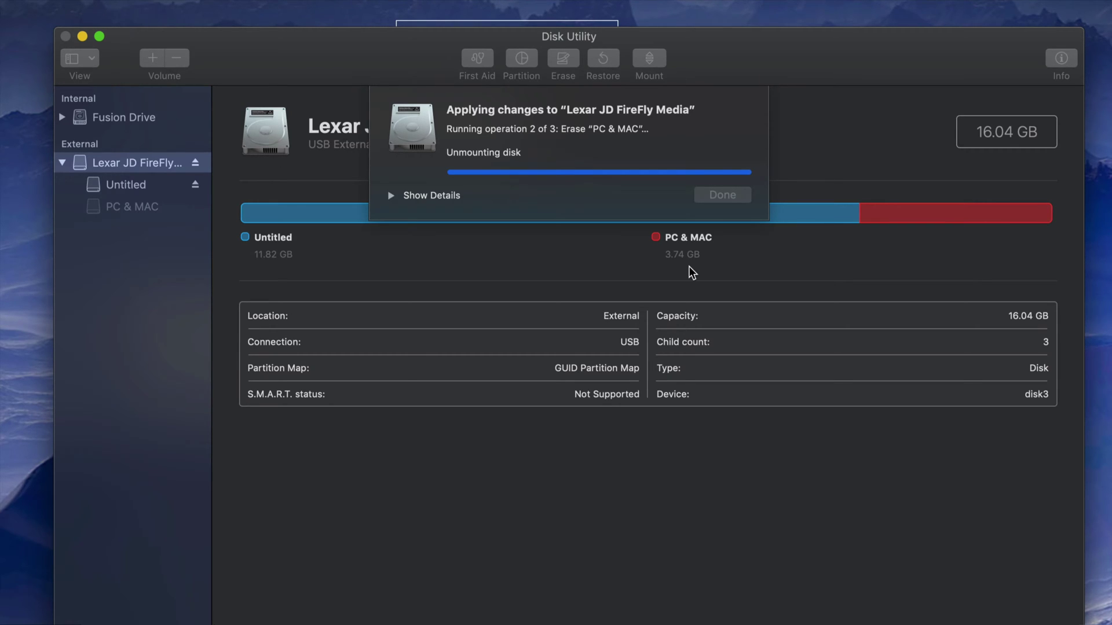
drag(745, 71, 742, 66)
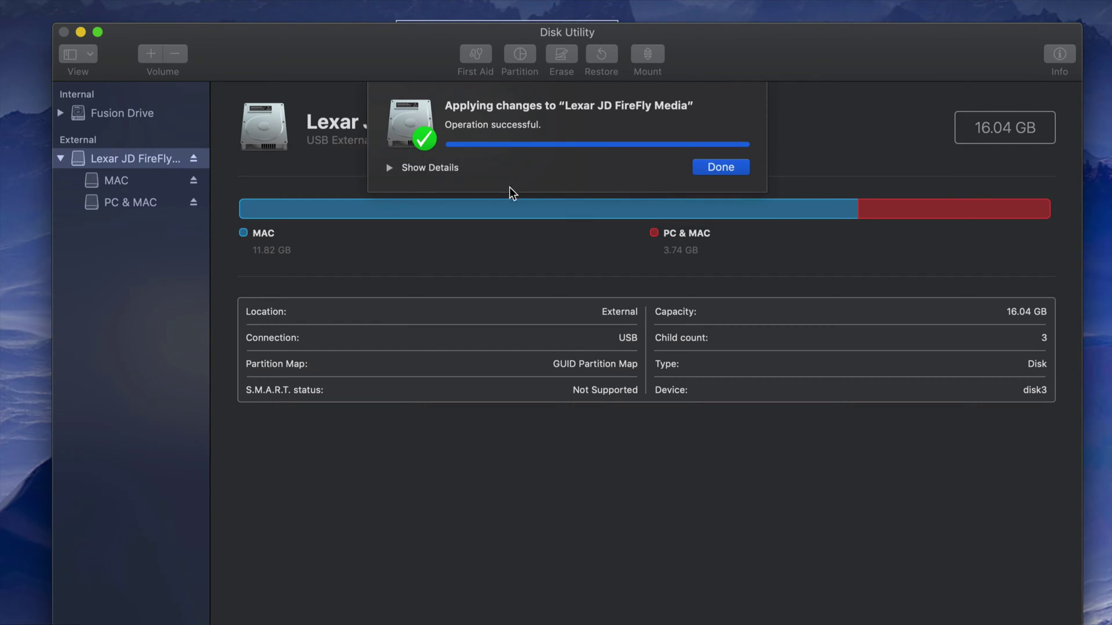
click(721, 168)
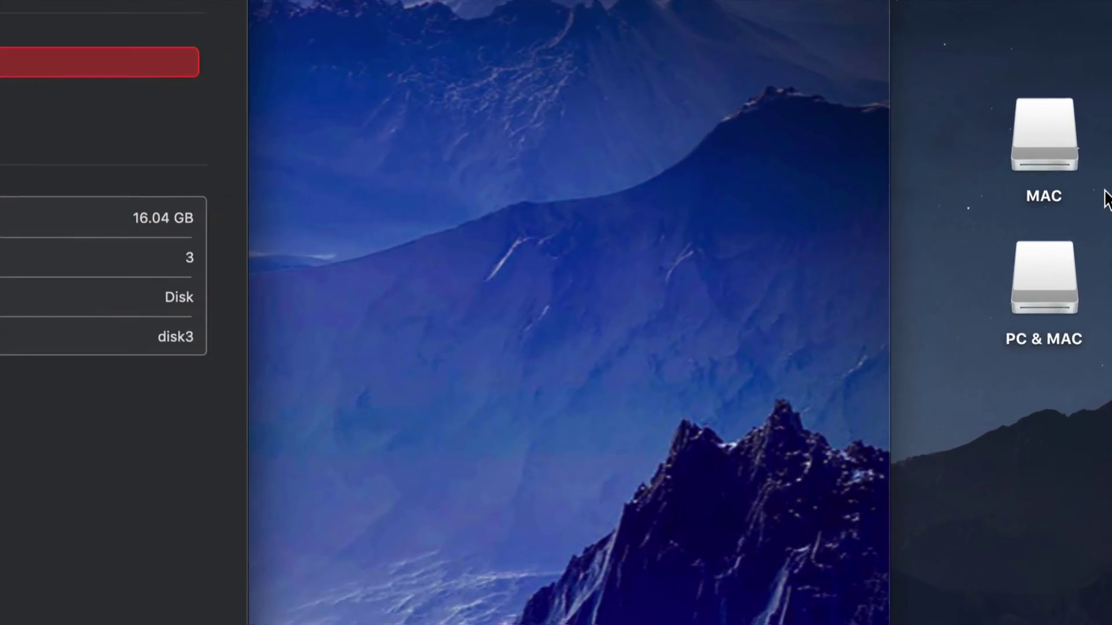
Step: Check the MAC and PC & MAC drives on the desktop
click(1080, 242)
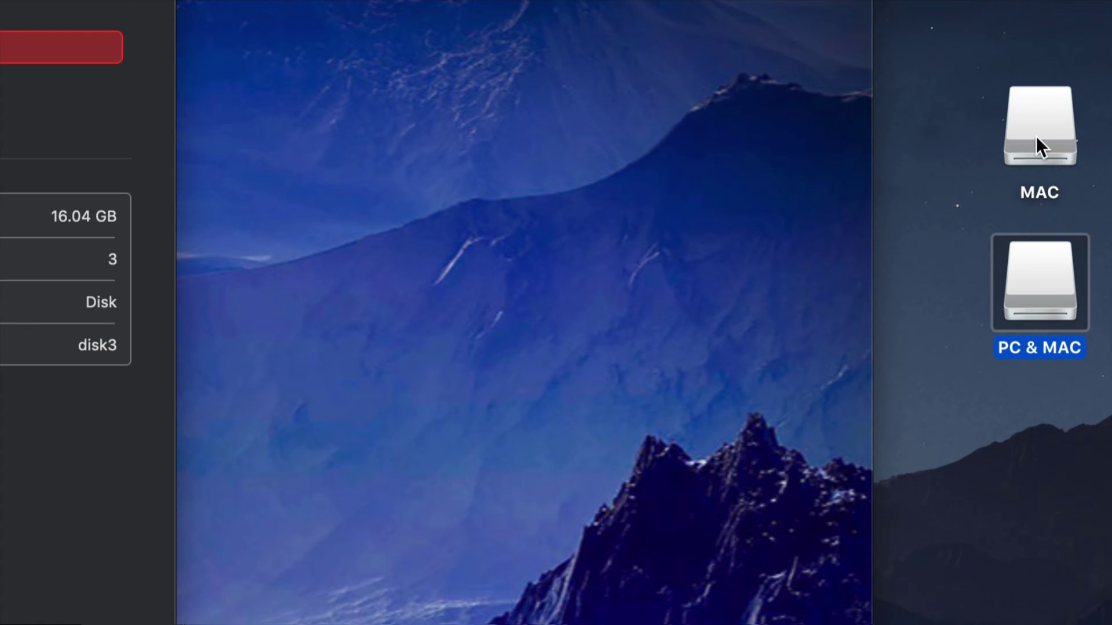
click(1036, 137)
click(1045, 287)
click(1035, 164)
click(1042, 293)
click(1035, 169)
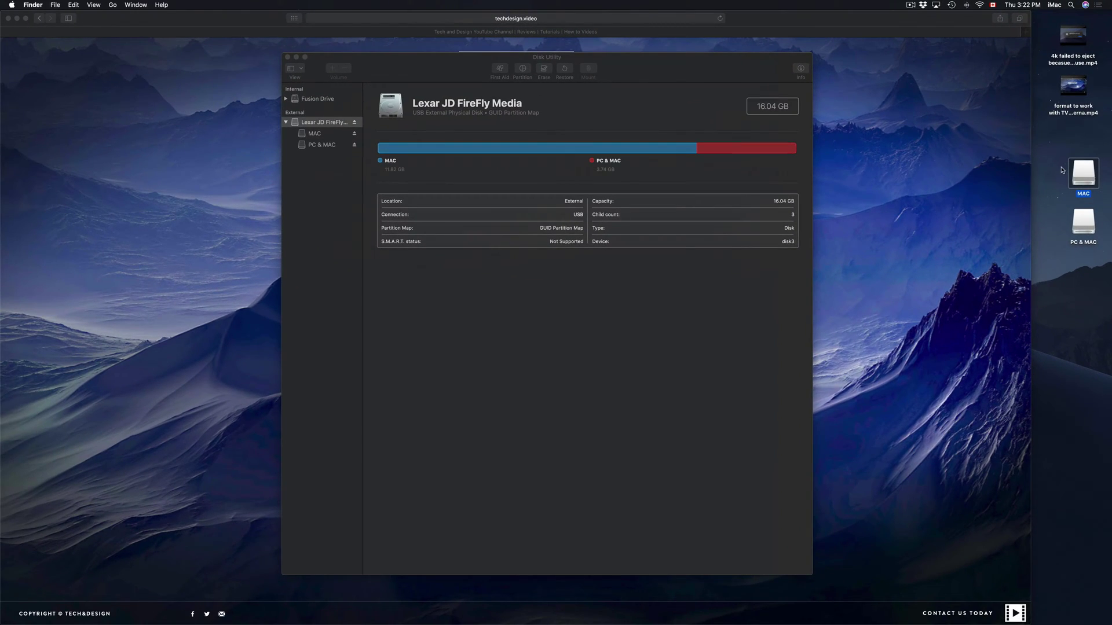
Step: Open the MAC and PC & MAC drives in separate Finder windows and place them side by side
click(1055, 203)
click(1084, 175)
double_click(1084, 174)
double_click(1083, 223)
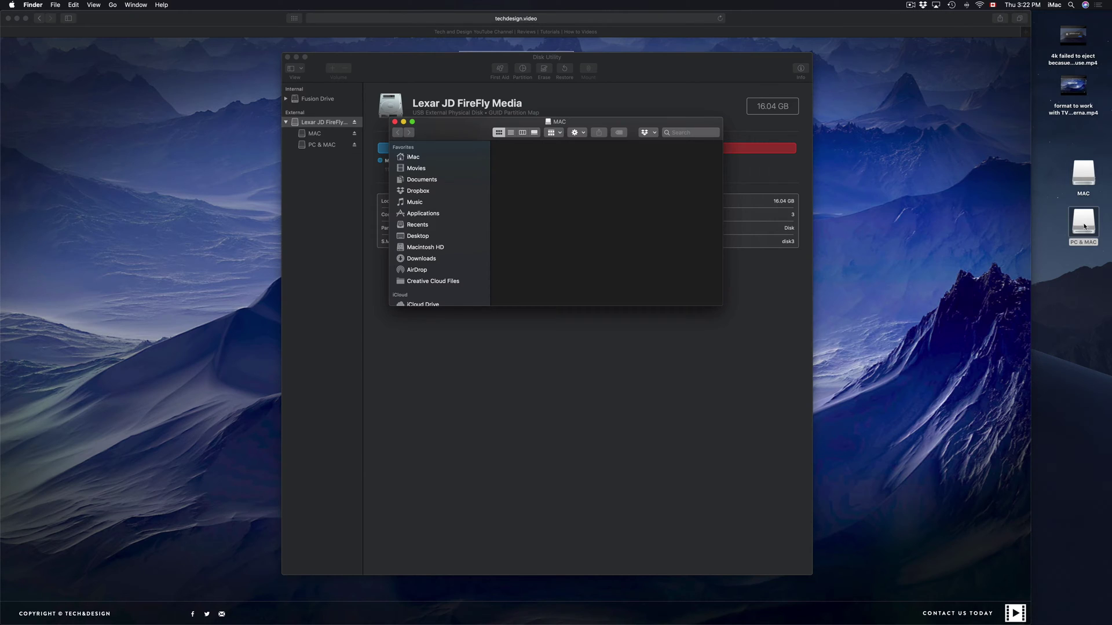
drag(551, 129, 779, 126)
drag(414, 132, 314, 158)
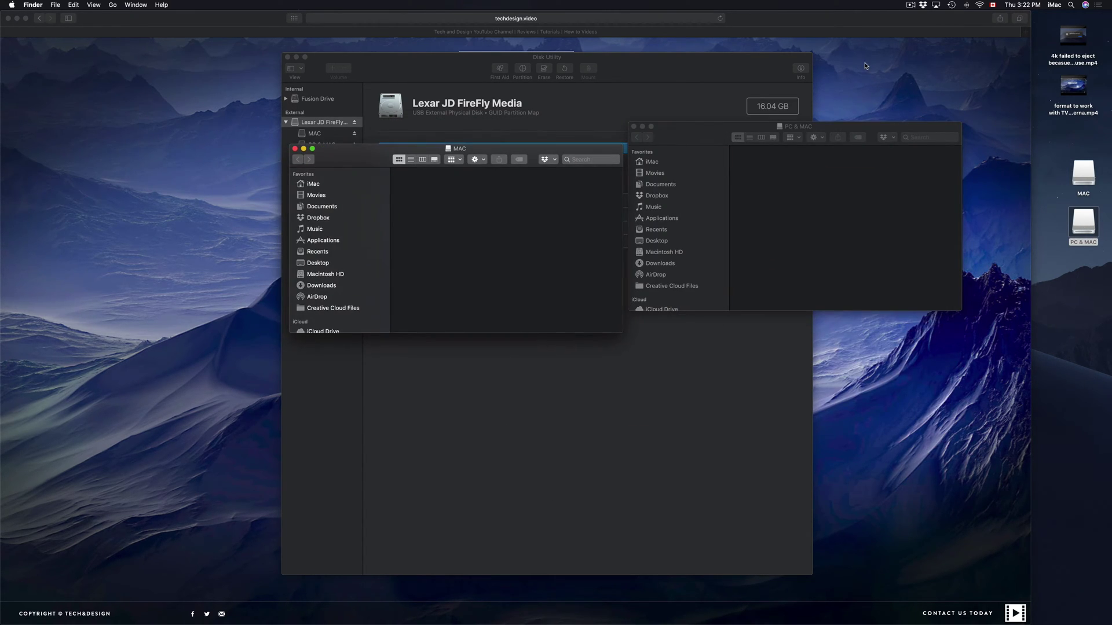
Step: Copy the "4k failed to eject" video to MAC, and both desktop videos to PC & MAC
mouse_move(1068, 38)
drag(1067, 37, 466, 208)
drag(1073, 86, 791, 194)
mouse_move(1074, 38)
drag(1073, 38, 934, 235)
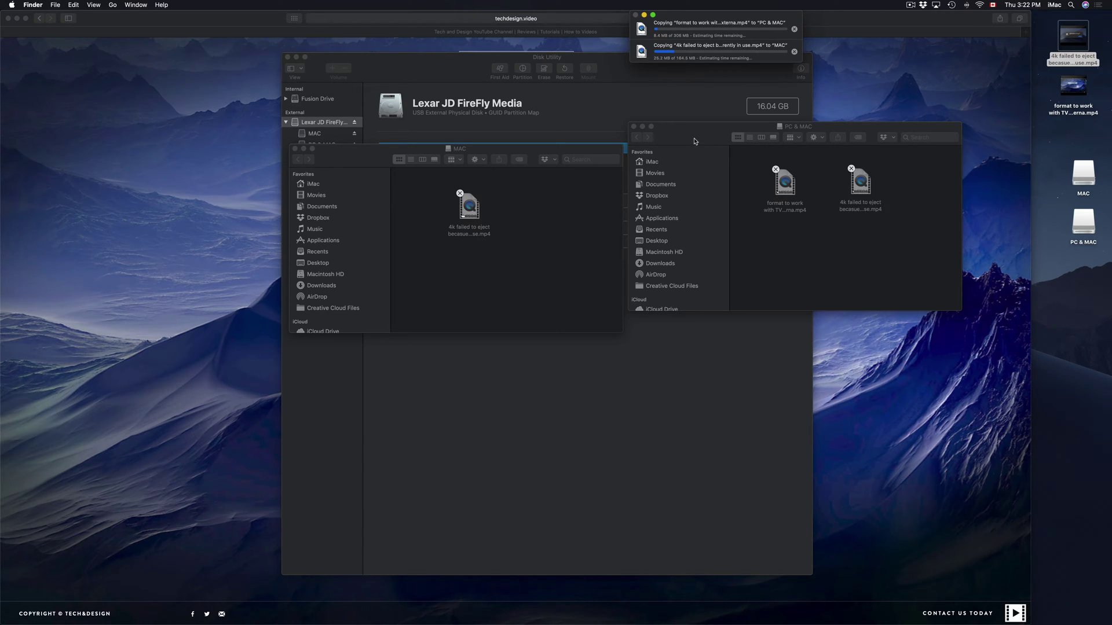
Step: Rearrange the MAC, PC & MAC and copy progress windows, and stop all the running video copies
drag(695, 141, 698, 189)
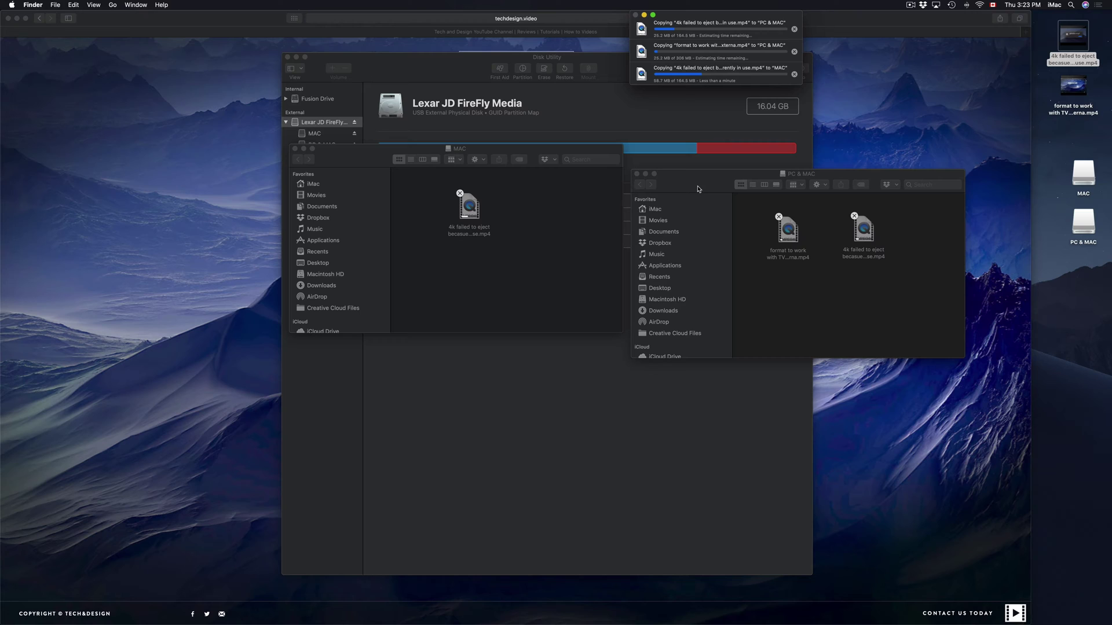
click(511, 230)
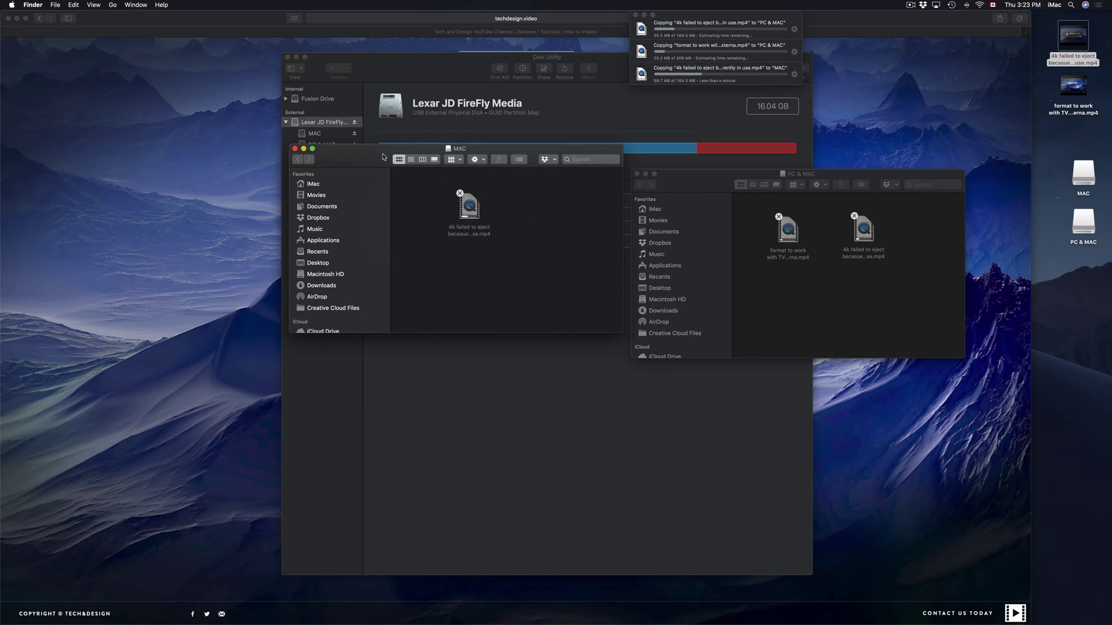
drag(383, 157, 407, 201)
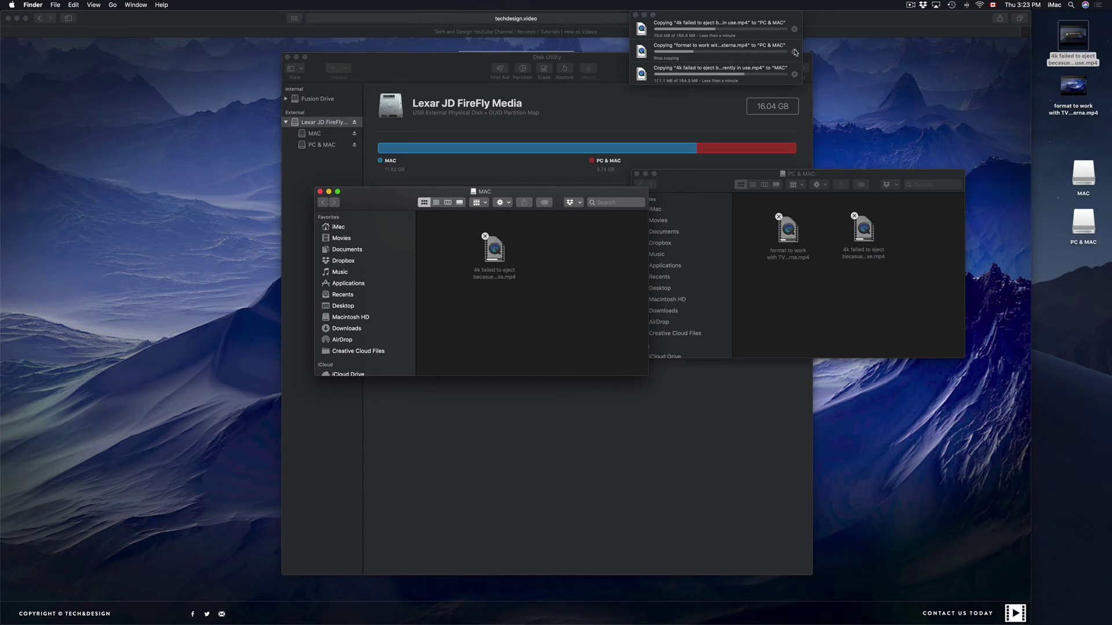
drag(796, 45, 748, 115)
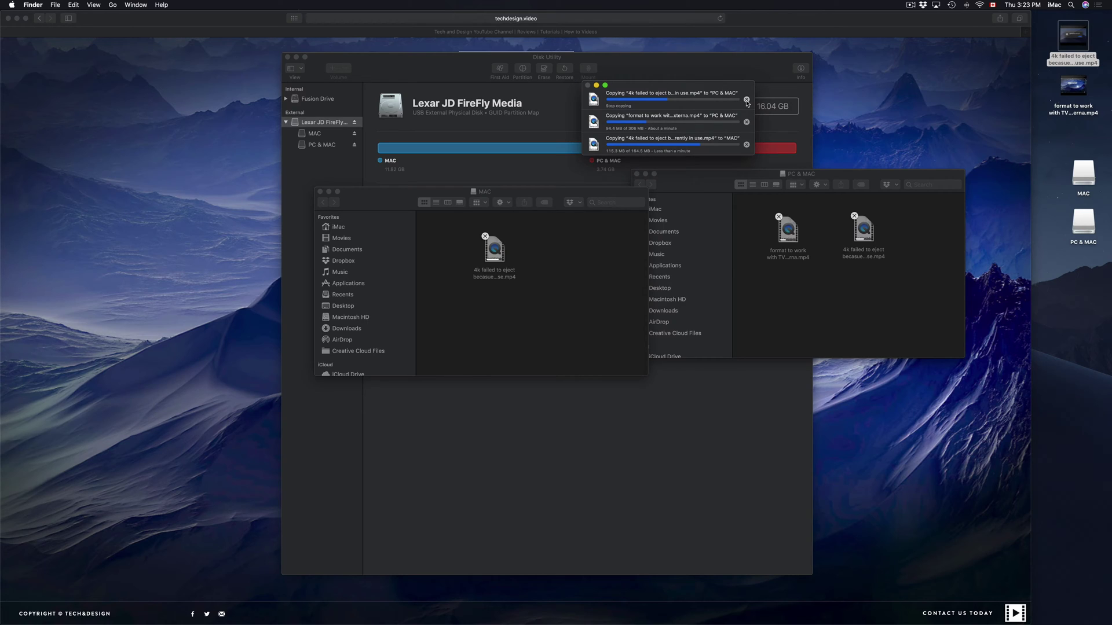
click(746, 100)
click(746, 144)
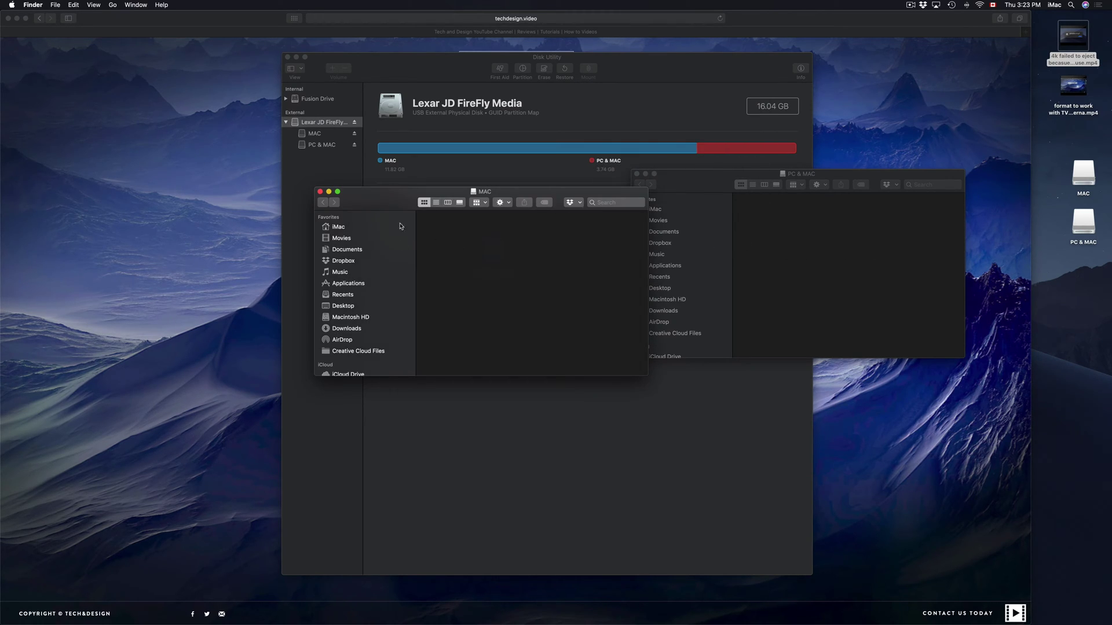
Step: Close the MAC and PC & MAC Finder windows and return to the Disk Utility window
click(319, 192)
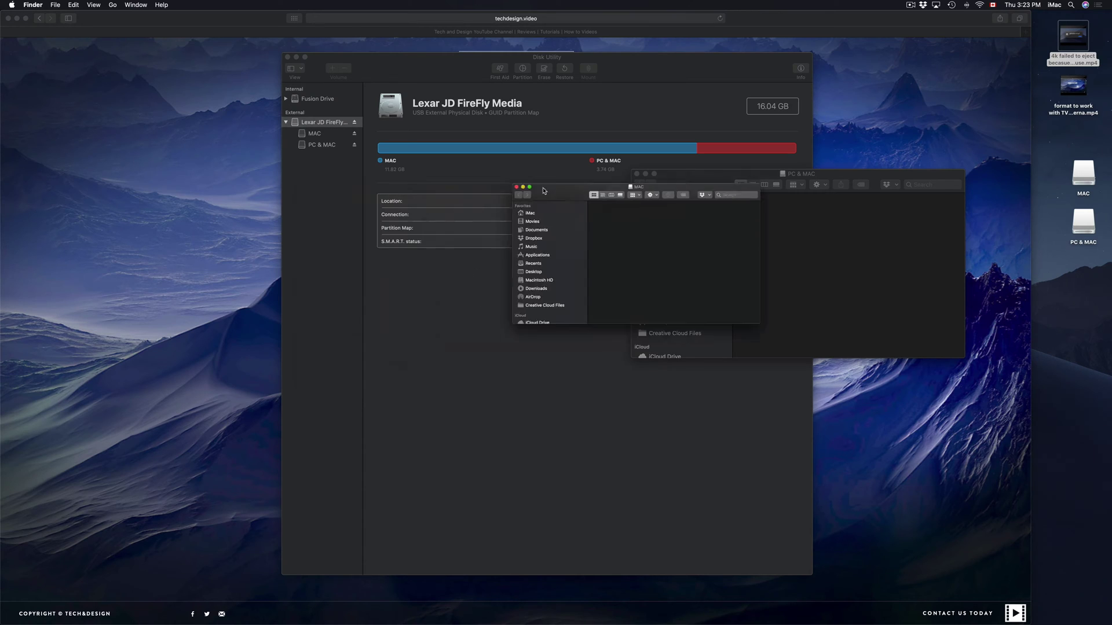
click(637, 174)
click(685, 109)
drag(651, 79, 707, 121)
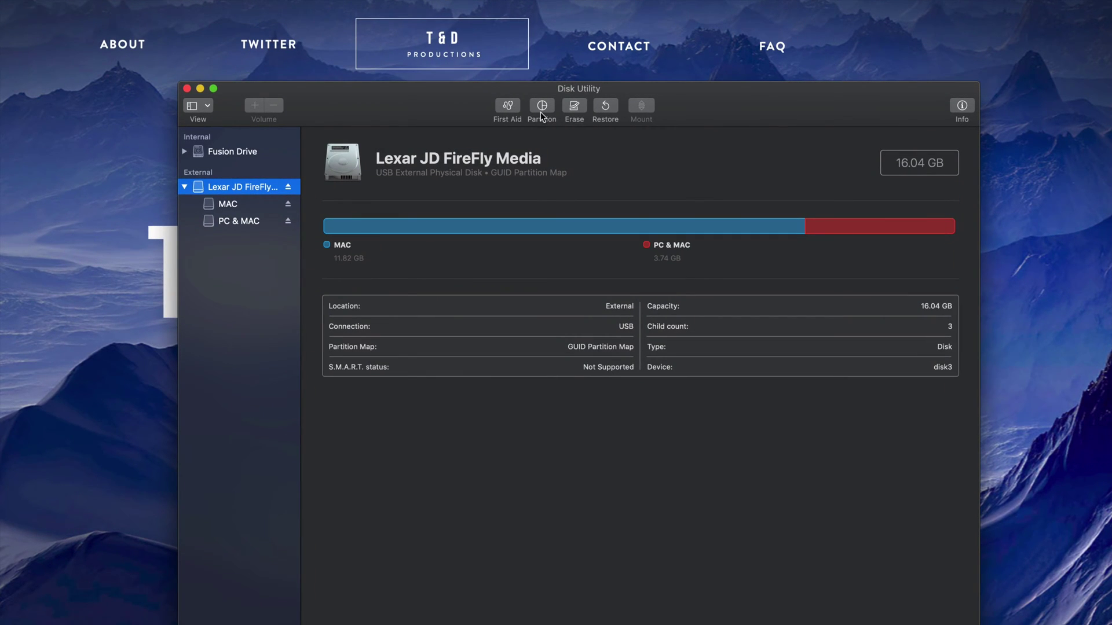
Step: Reopen partitioning for the Lexar drive and add a third partition by splitting the MAC partition
click(541, 105)
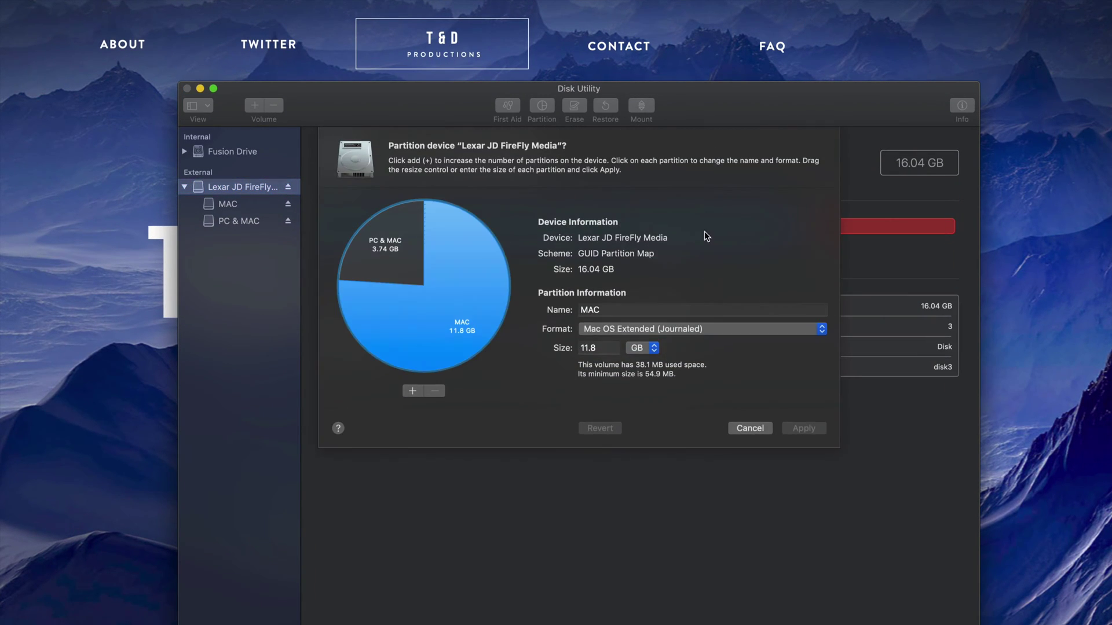
drag(698, 120, 694, 91)
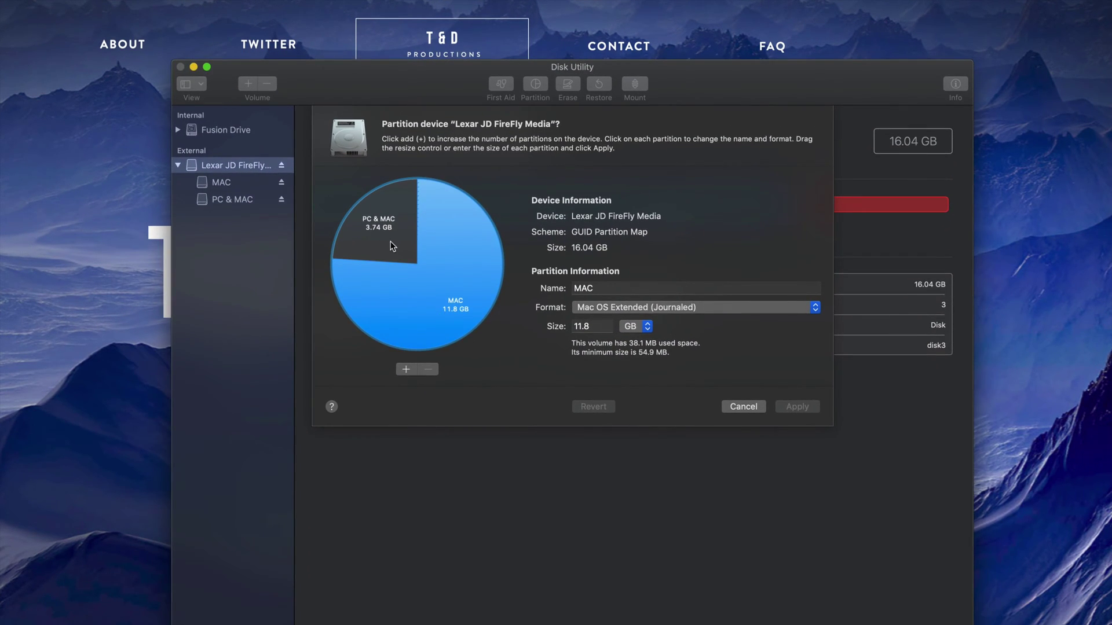
click(363, 262)
click(488, 302)
click(406, 371)
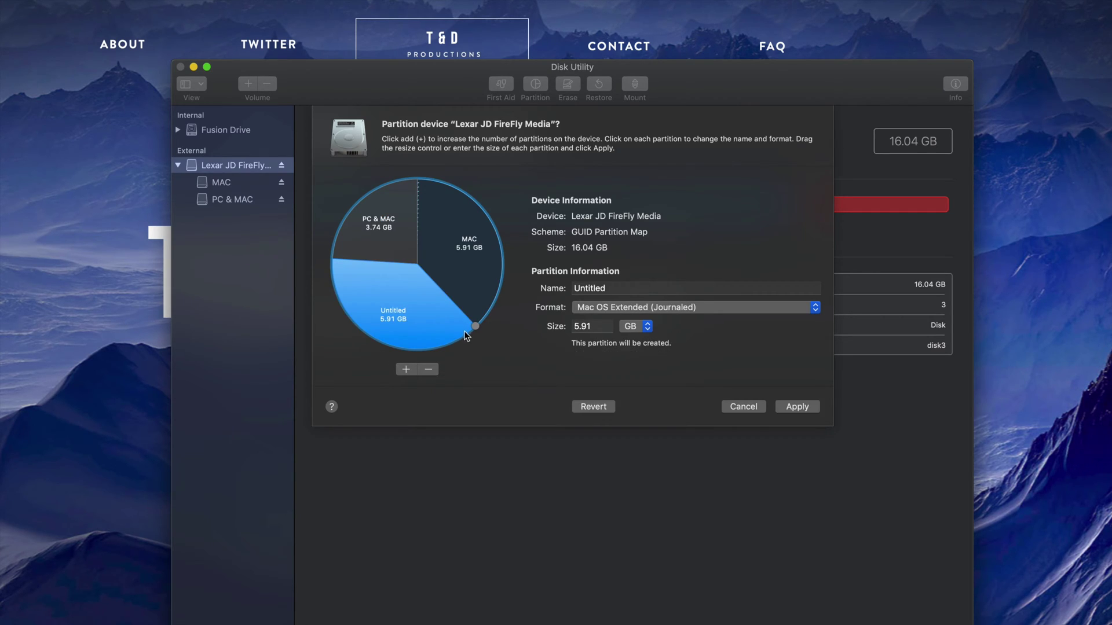
Step: Resize the new Untitled partition to 5.73 GB and MAC to 6.1 GB, and apply the partitioning
drag(475, 325, 424, 349)
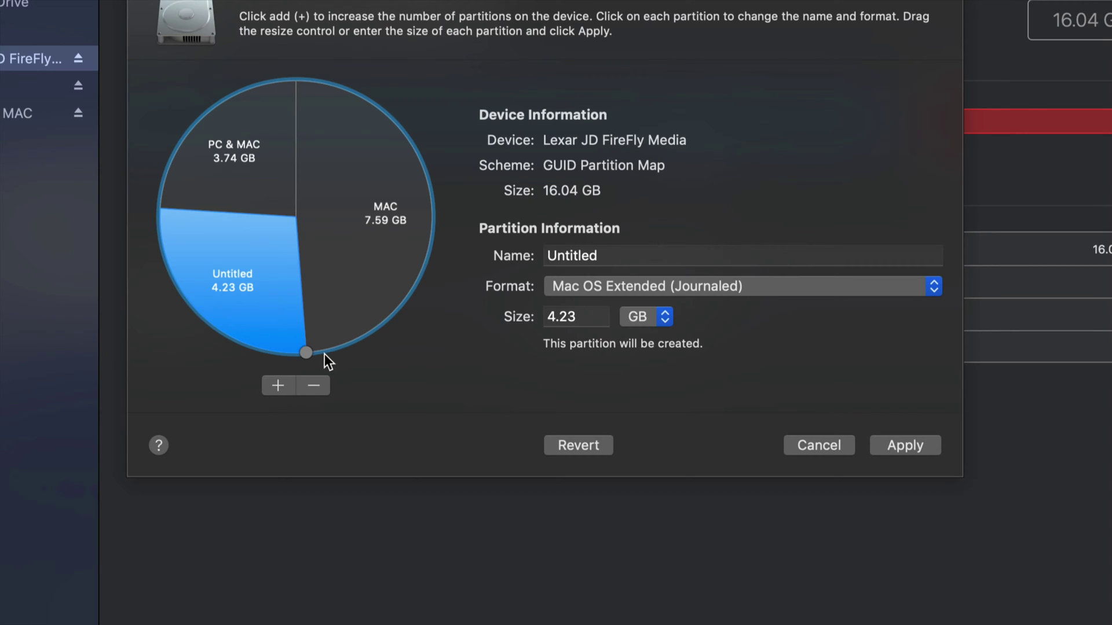
drag(307, 355, 381, 323)
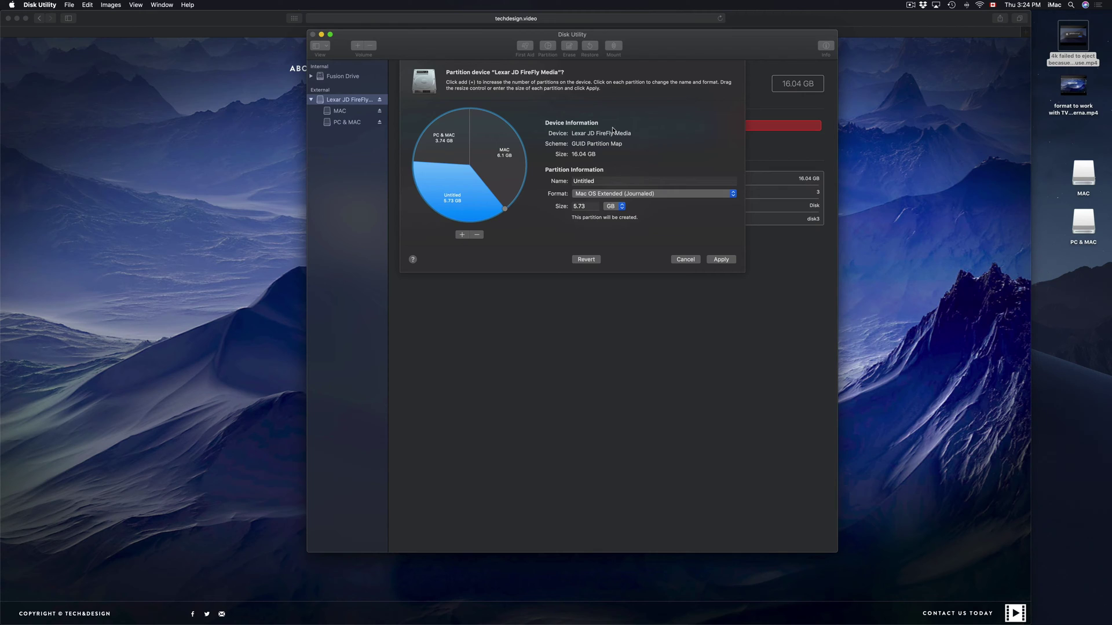
click(725, 261)
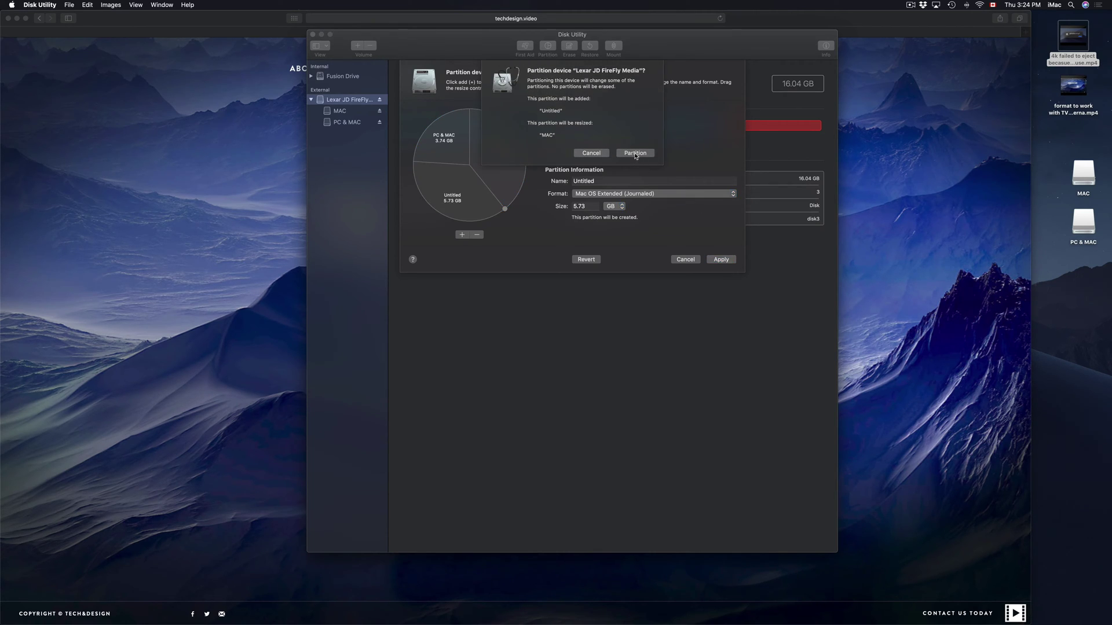
click(635, 153)
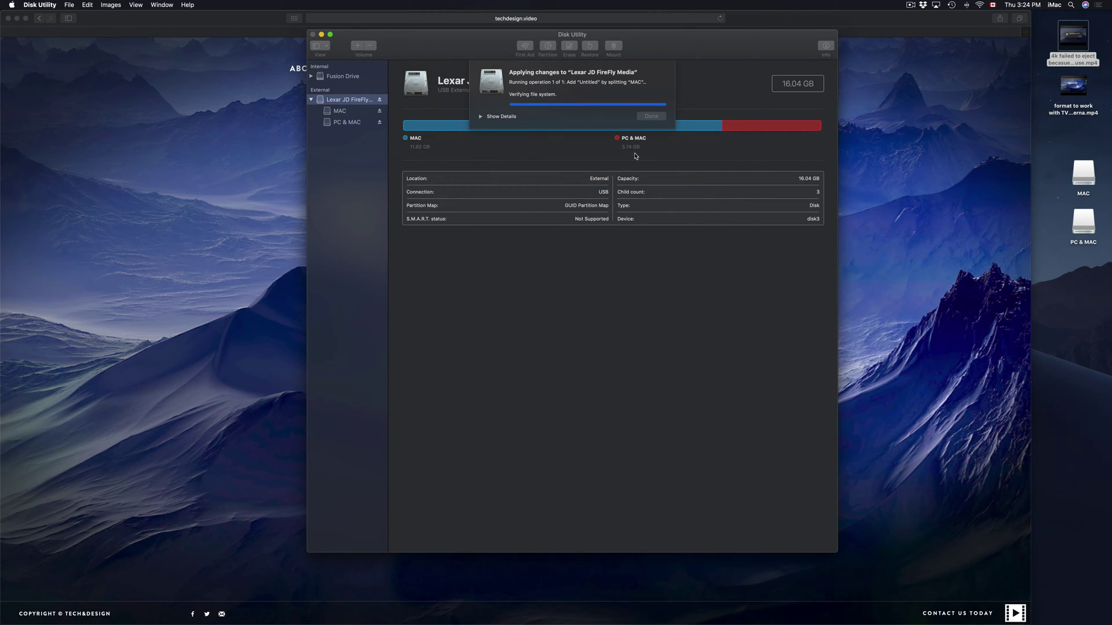